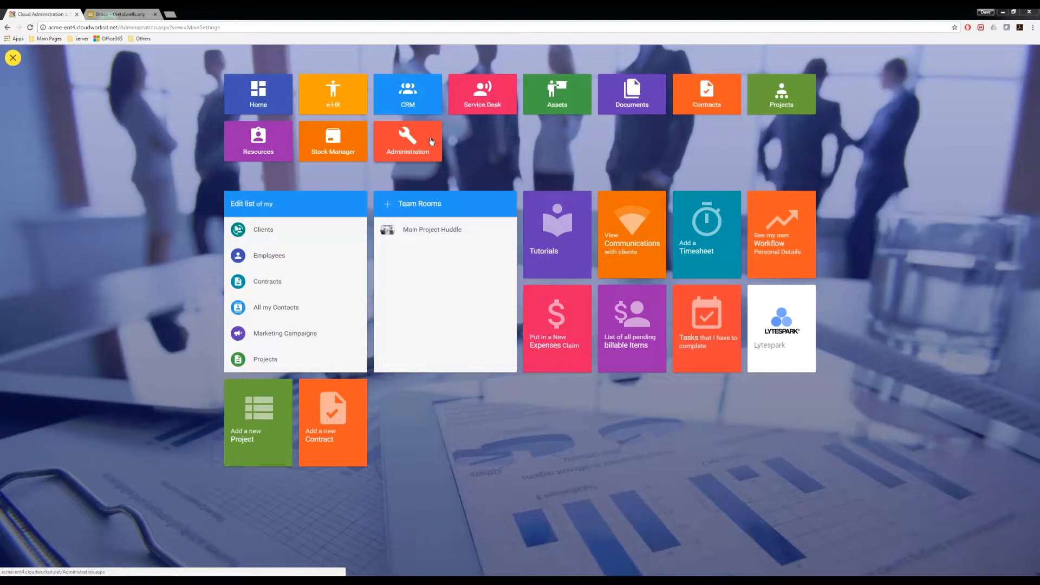
# - Open the Administration settings from the dashboard's Administration tile
pyautogui.click(409, 138)
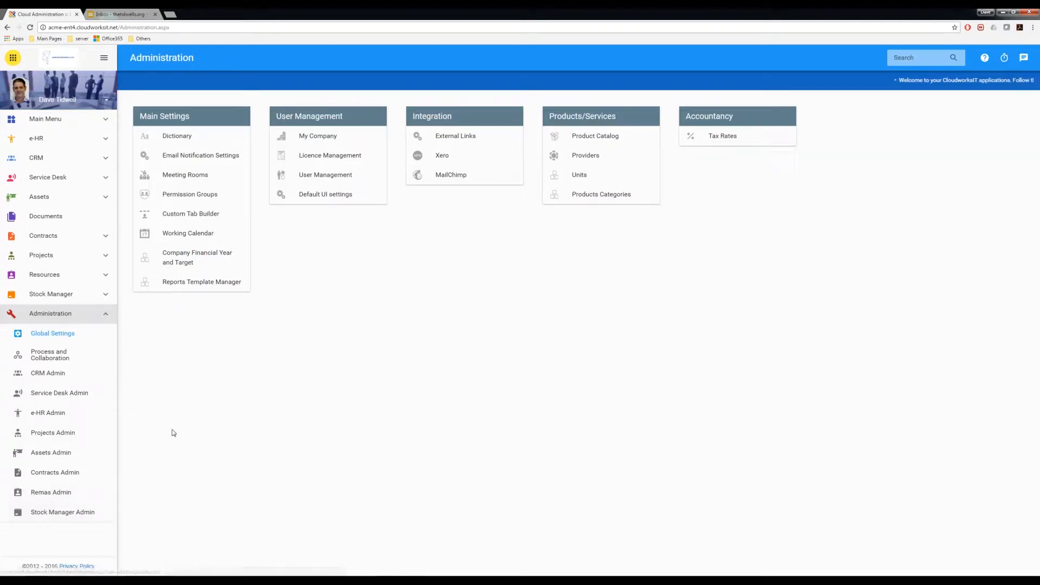
# - Review the e-HR Departments list twice, then open the Process and Collaboration admin page
pyautogui.click(52, 414)
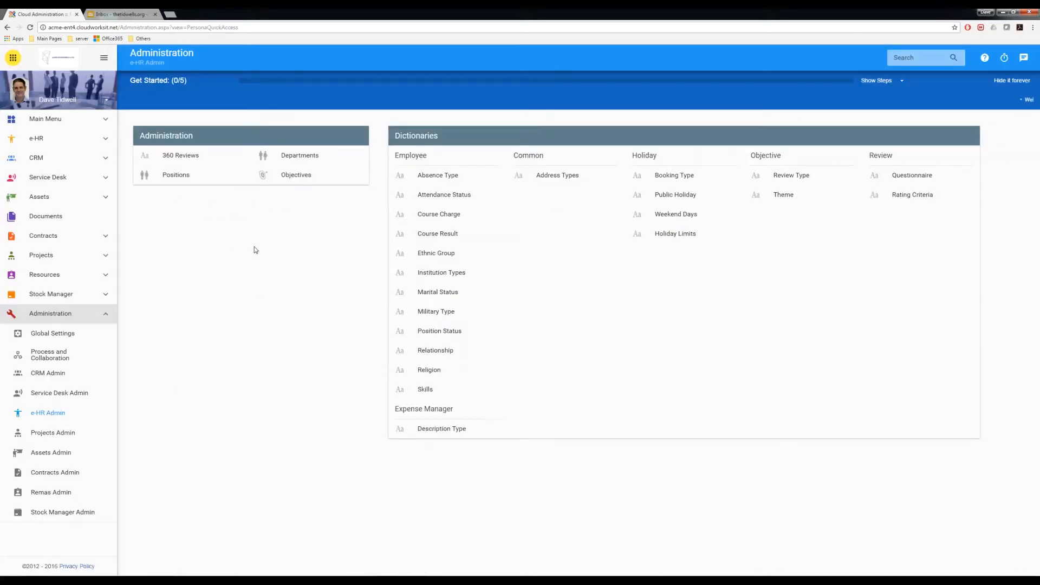
pyautogui.click(295, 157)
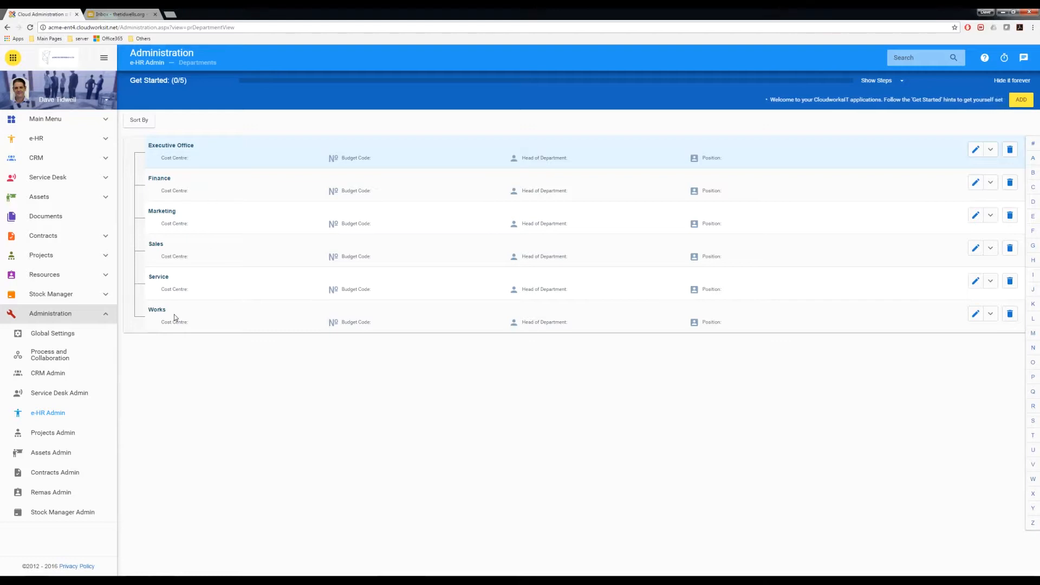
pyautogui.click(53, 415)
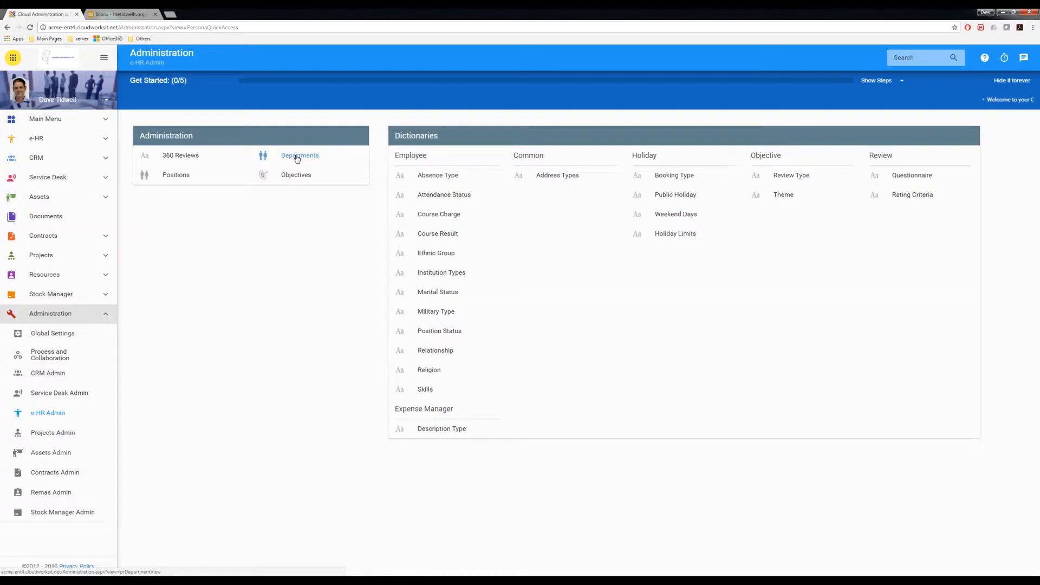
pyautogui.click(297, 158)
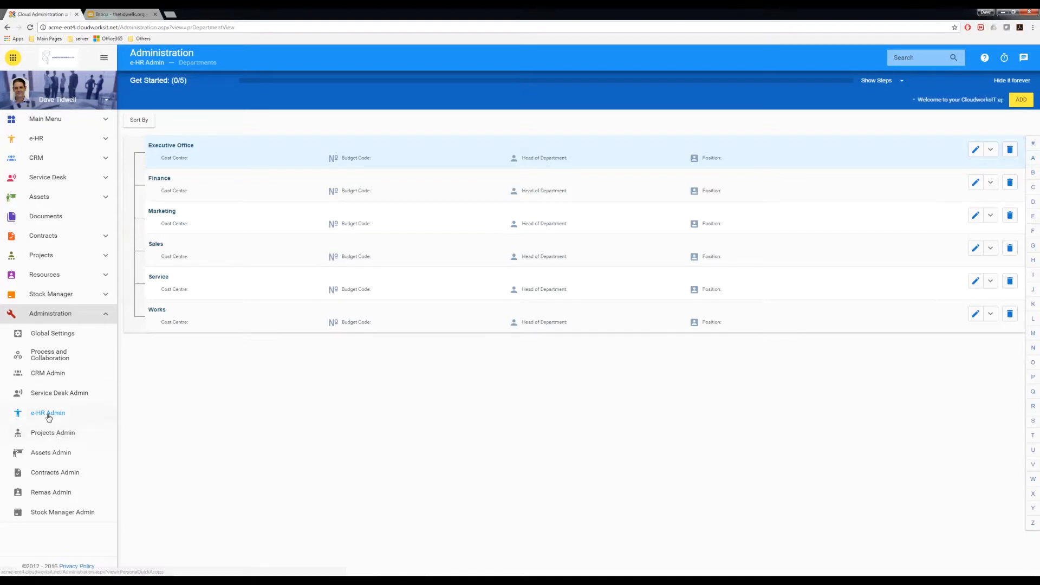
pyautogui.click(45, 359)
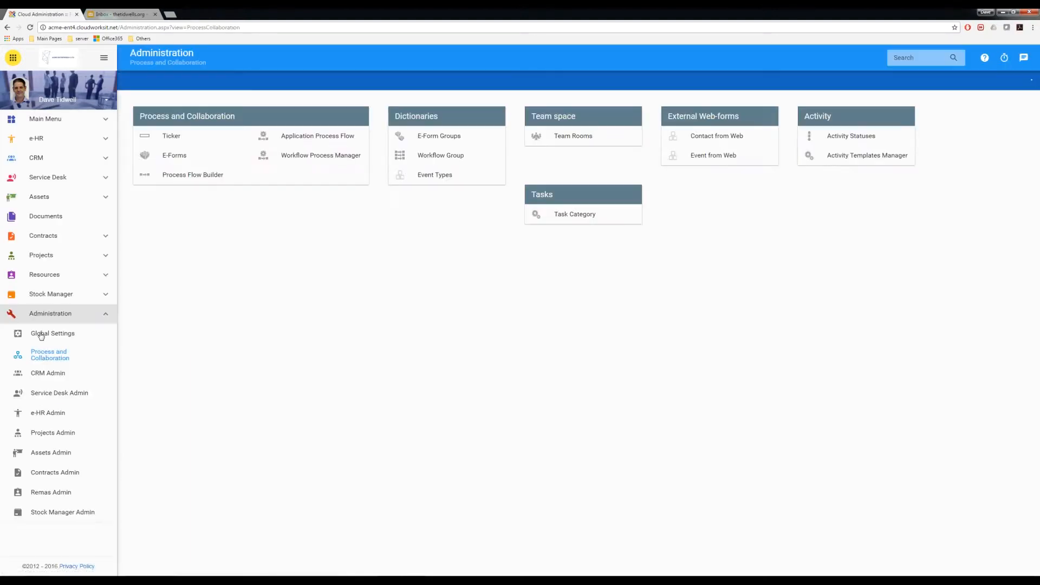
# - Go to Global Settings > User Management and start a Quick Add of a new user
pyautogui.click(41, 333)
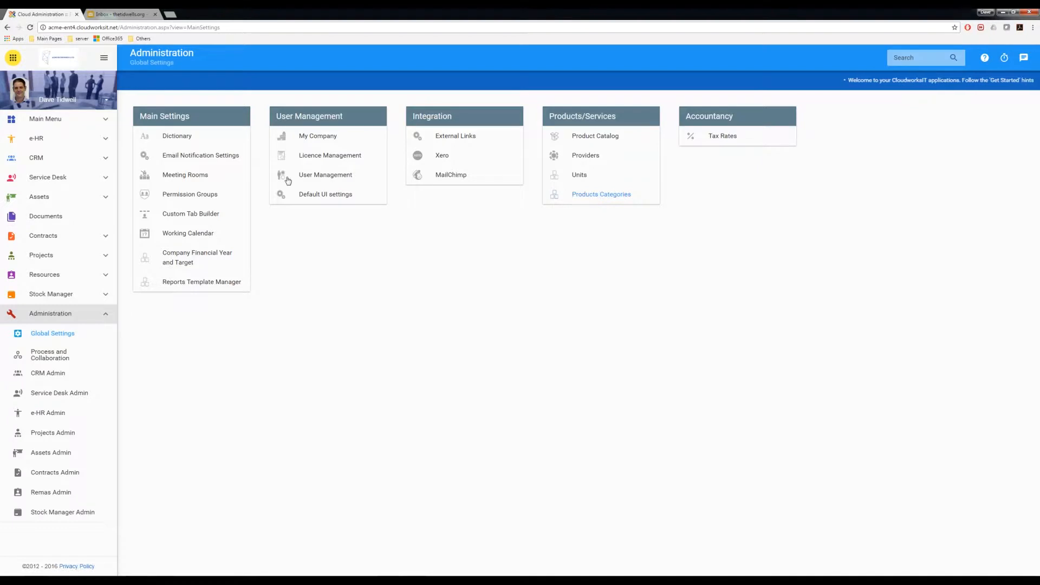
pyautogui.click(324, 175)
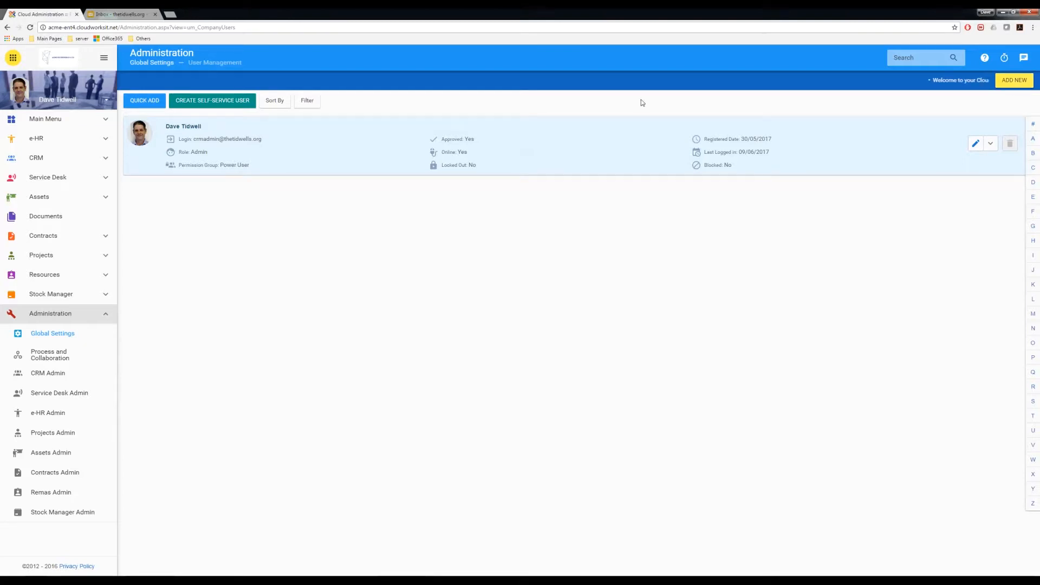
pyautogui.click(148, 104)
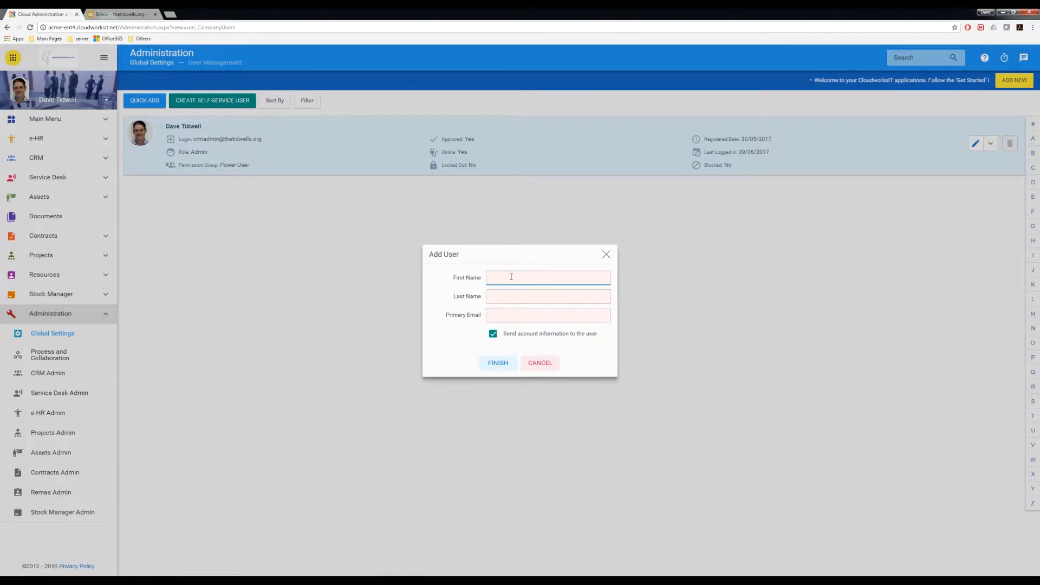
# - Enter first name 'Electrician' and last name 'One' in the Add User dialog
pyautogui.write('CRM')
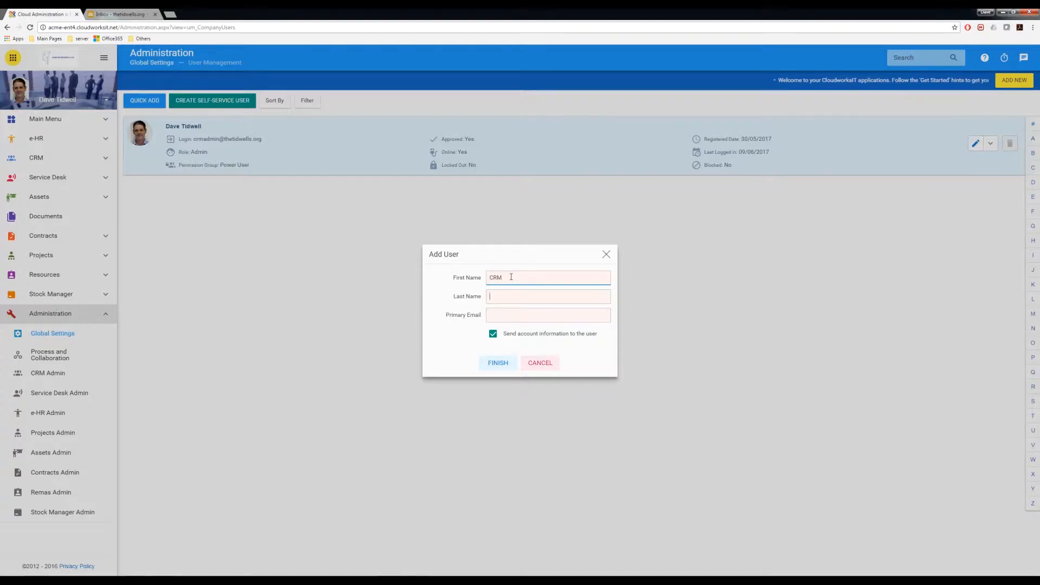
pyautogui.press('Tab')
pyautogui.write('U')
pyautogui.write('er')
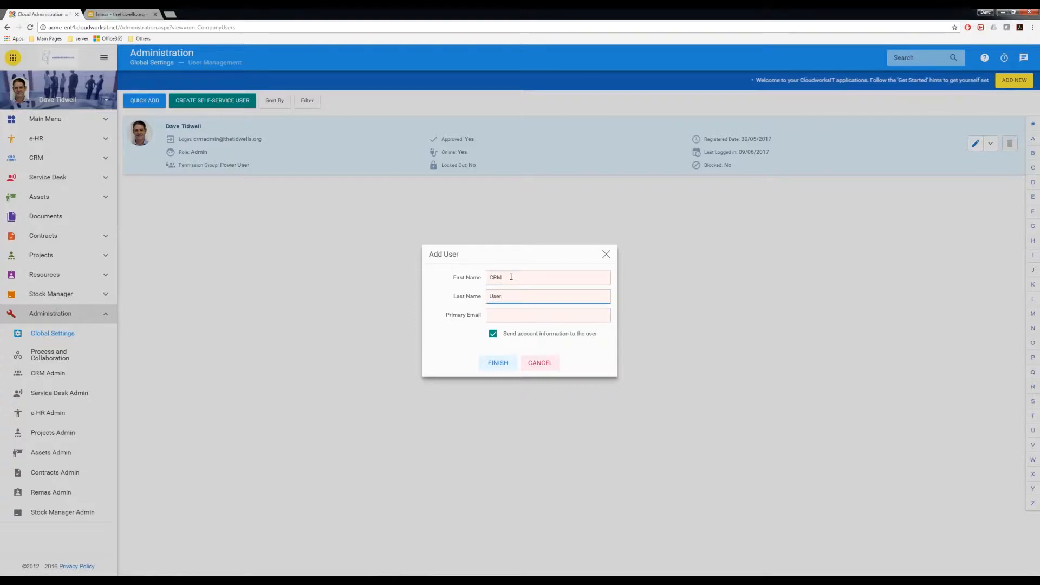
pyautogui.press('BackSpace')
pyautogui.press('BackSpace')
pyautogui.press('BackSpace')
pyautogui.press('BackSpace')
pyautogui.write('E')
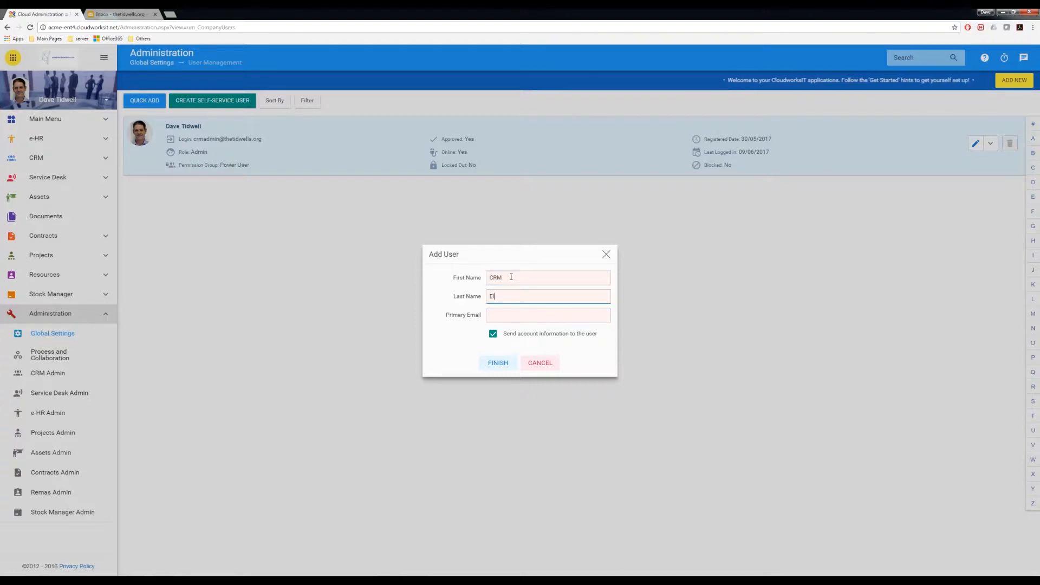
pyautogui.press('BackSpace')
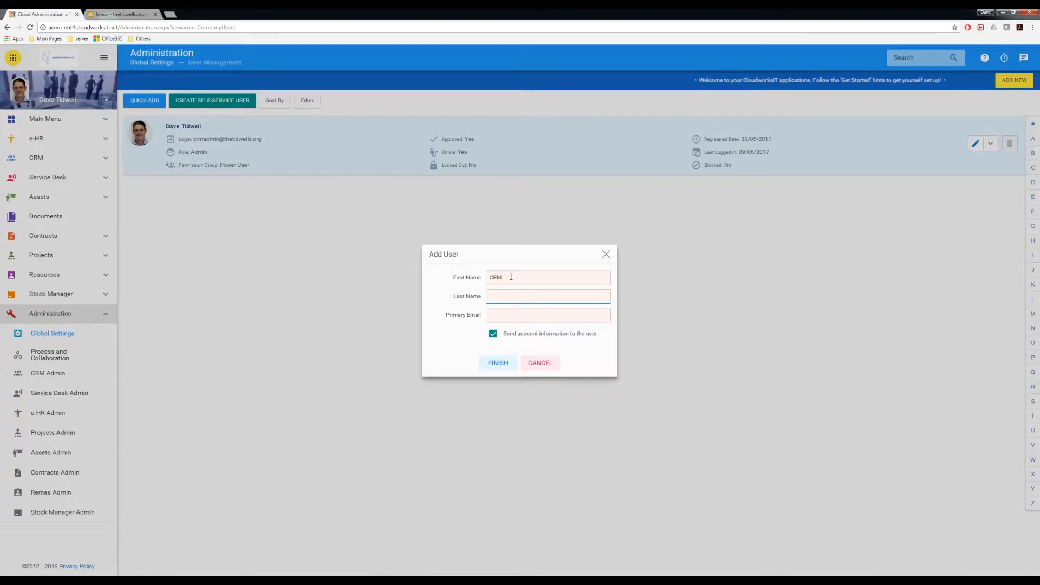
pyautogui.hotkey('shift', 'Tab')
pyautogui.write('Electrician')
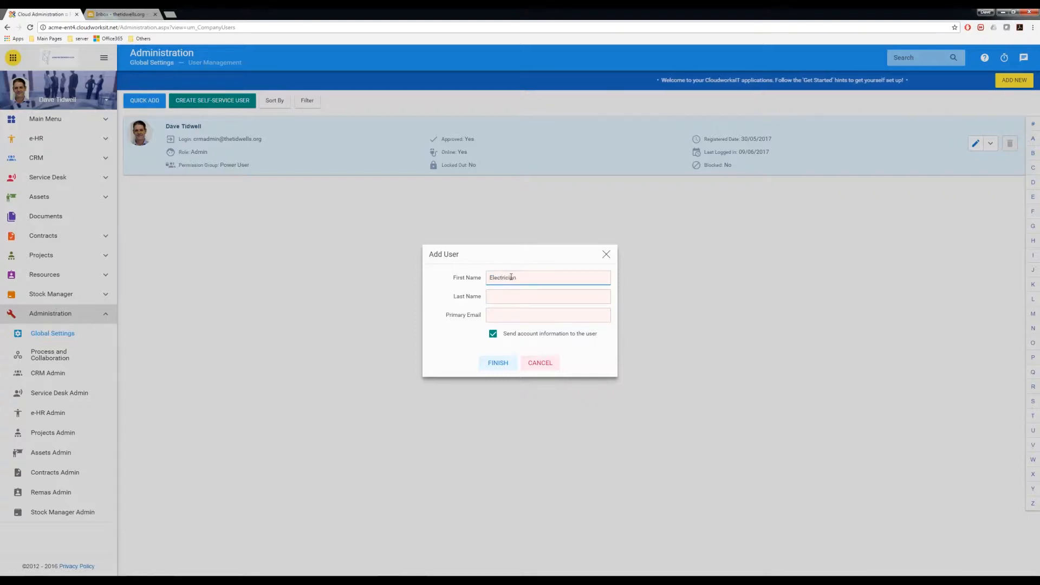
pyautogui.press('Tab')
pyautogui.write('One')
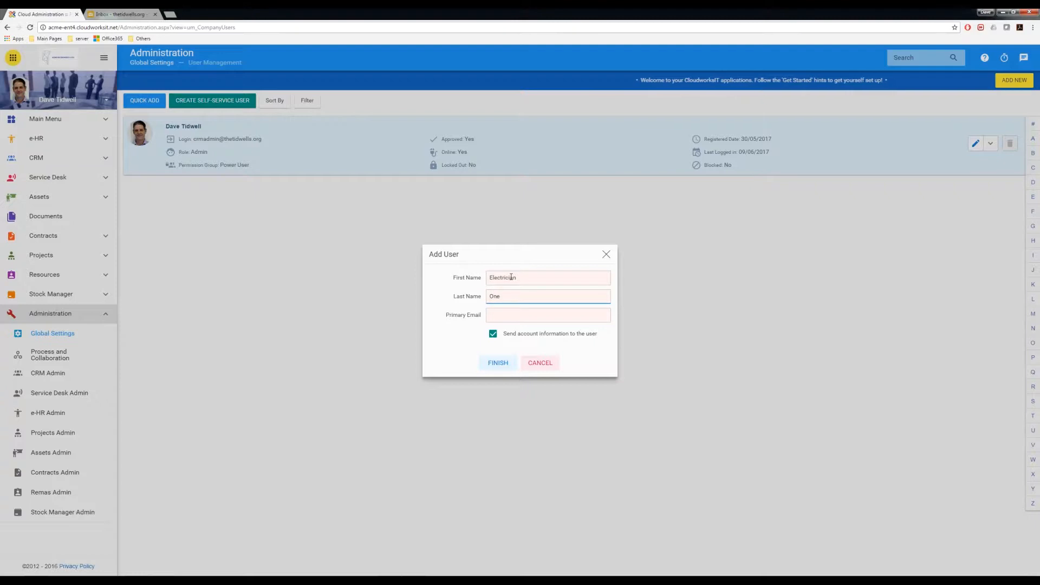
pyautogui.press('Tab')
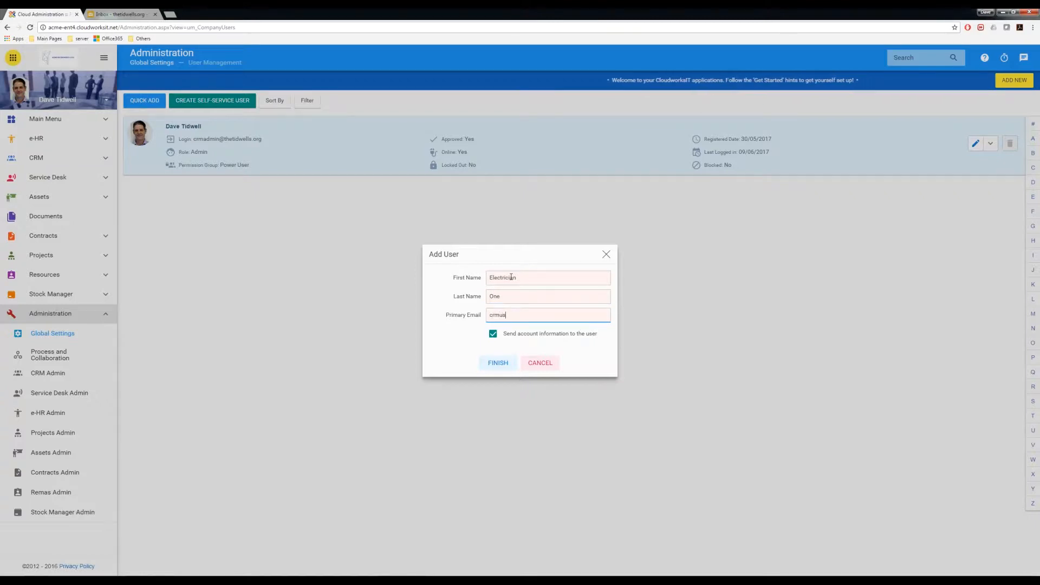
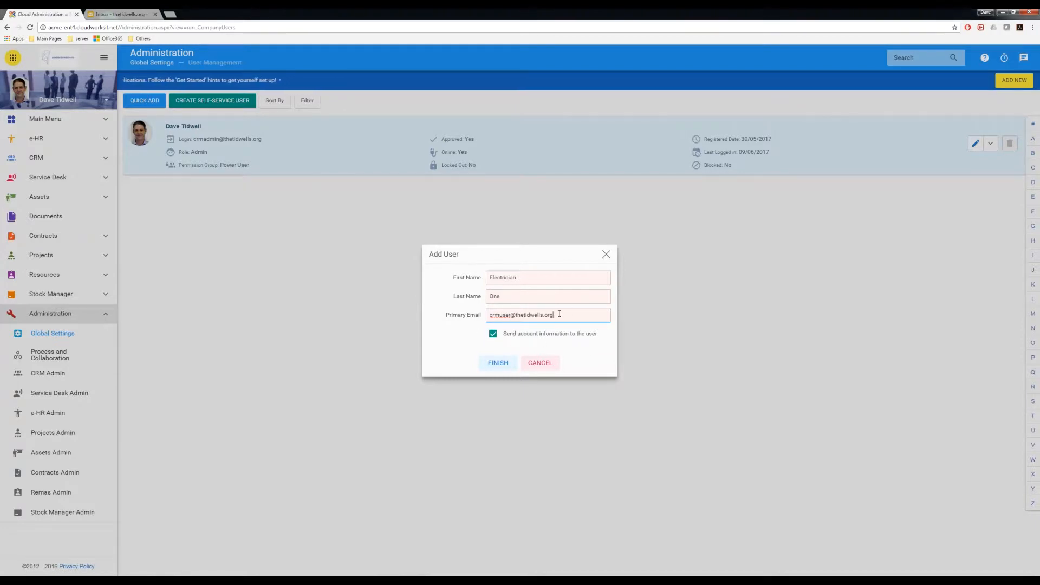
# - Fill in the user's primary email address and finish creating the user
pyautogui.moveTo(560, 314); pyautogui.dragTo(484, 319)
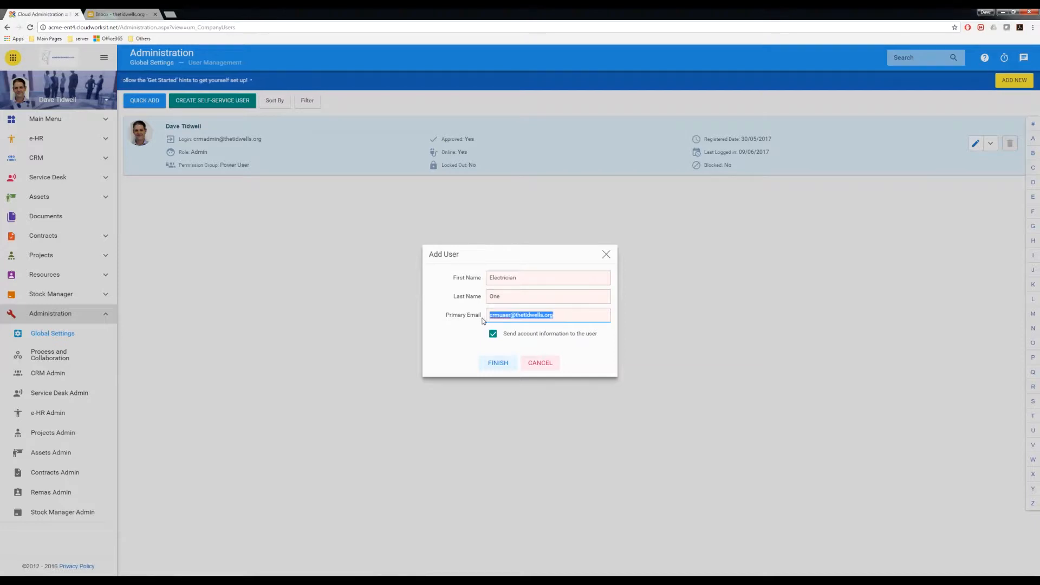
pyautogui.click(498, 364)
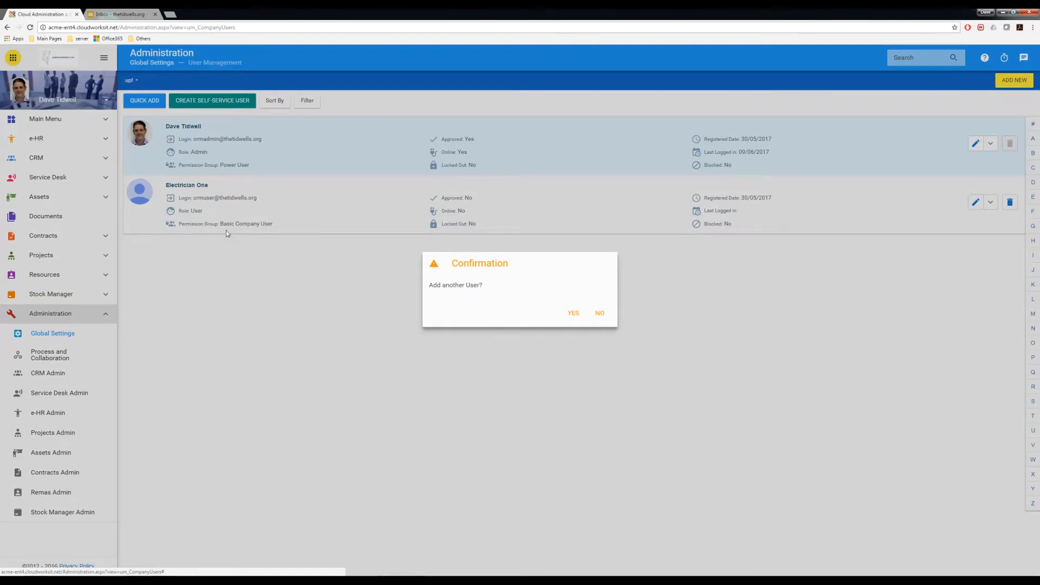
# - Decline adding another user and open the empty CRM Contacts list
pyautogui.click(598, 316)
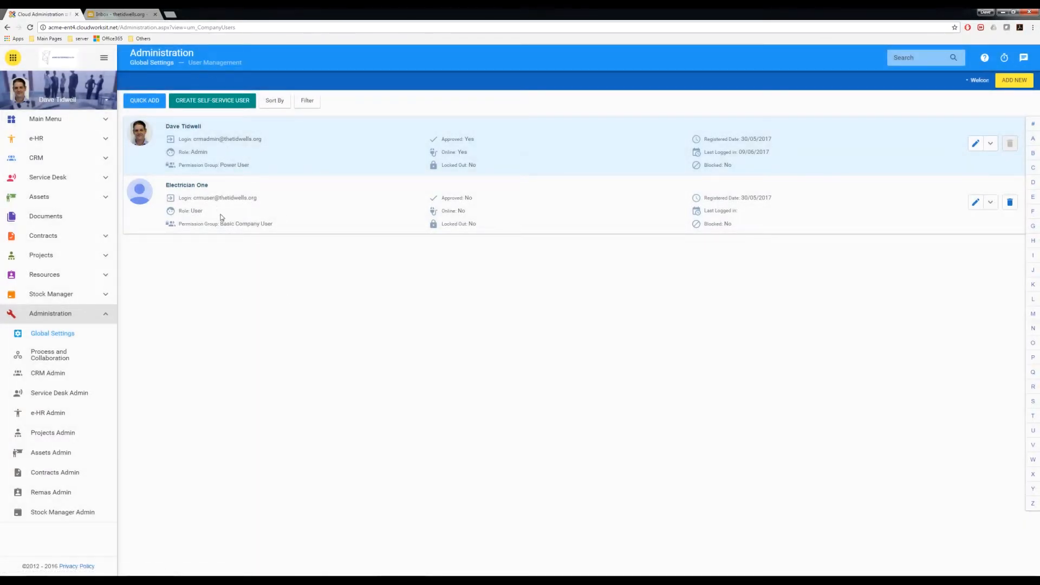
pyautogui.click(37, 160)
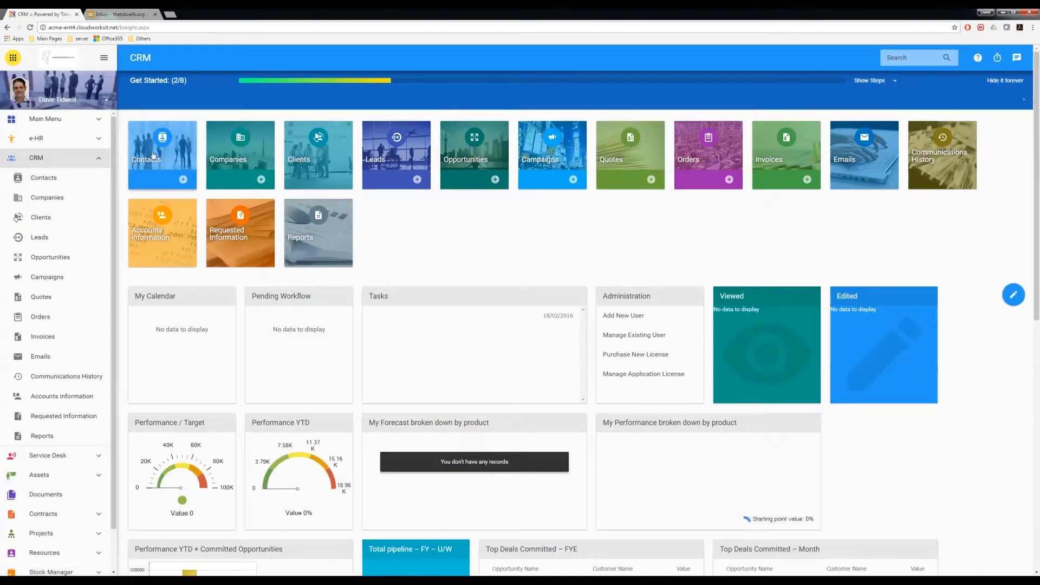
pyautogui.click(153, 155)
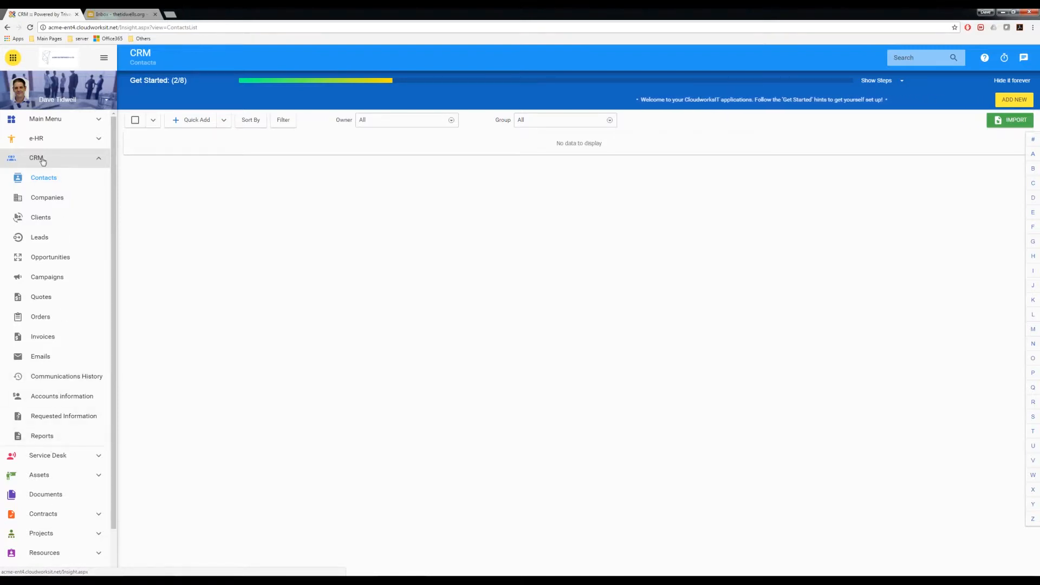
# - Collapse CRM and return to Administration > User Management to see Electrician One listed
pyautogui.click(90, 163)
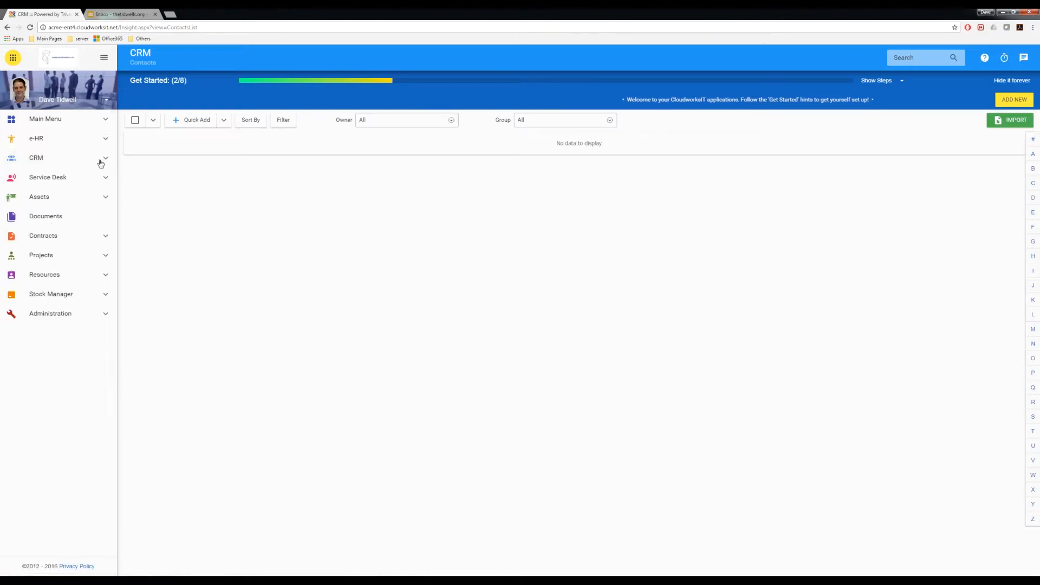
pyautogui.click(54, 315)
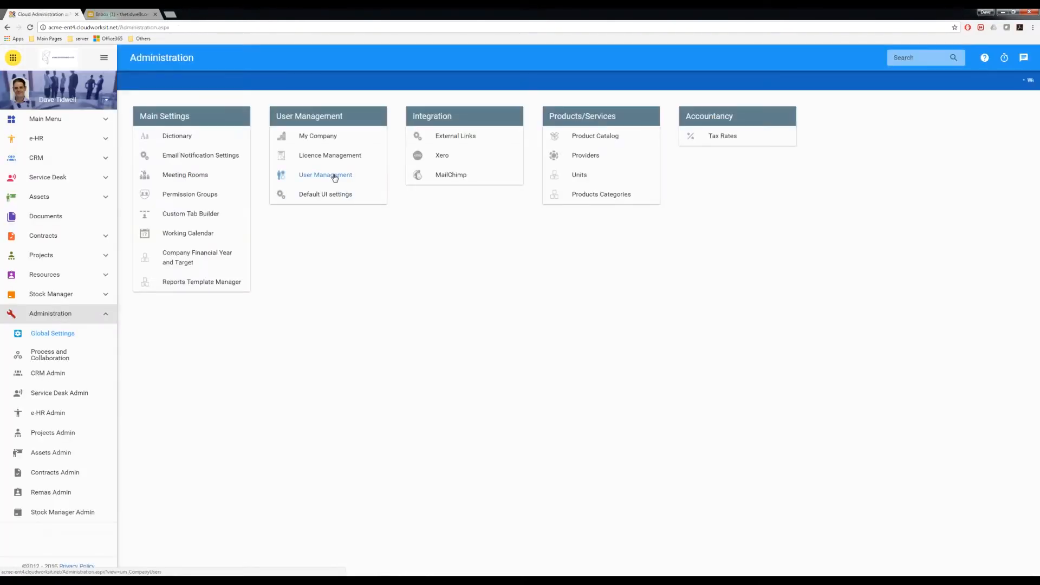
pyautogui.click(334, 176)
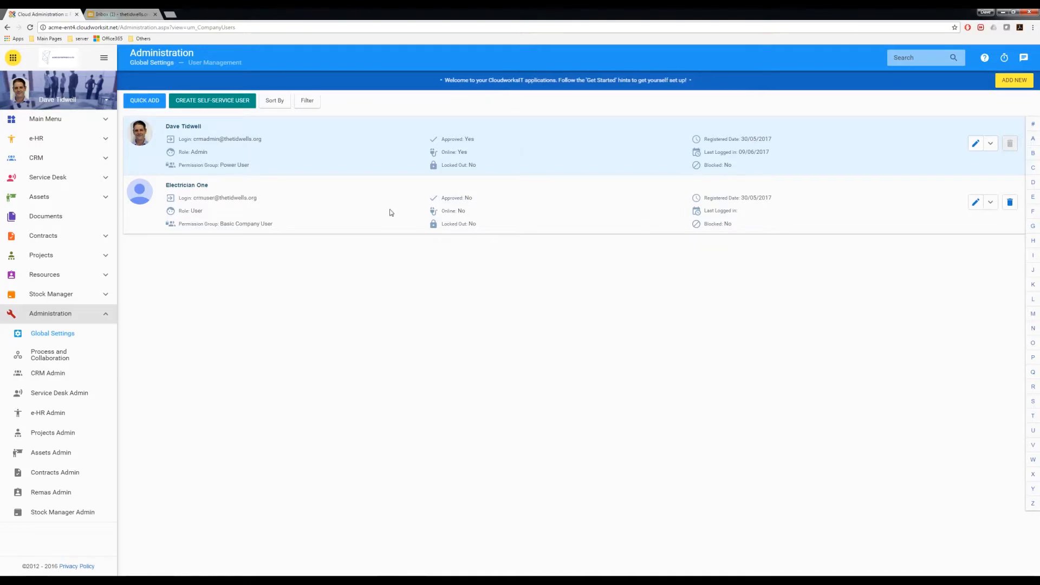
pyautogui.click(990, 203)
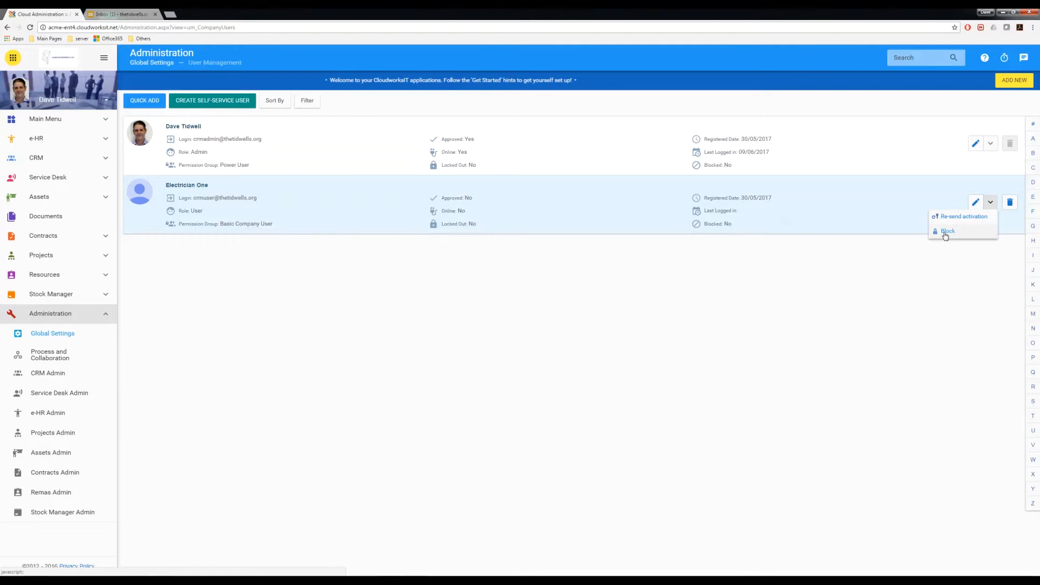
pyautogui.click(891, 212)
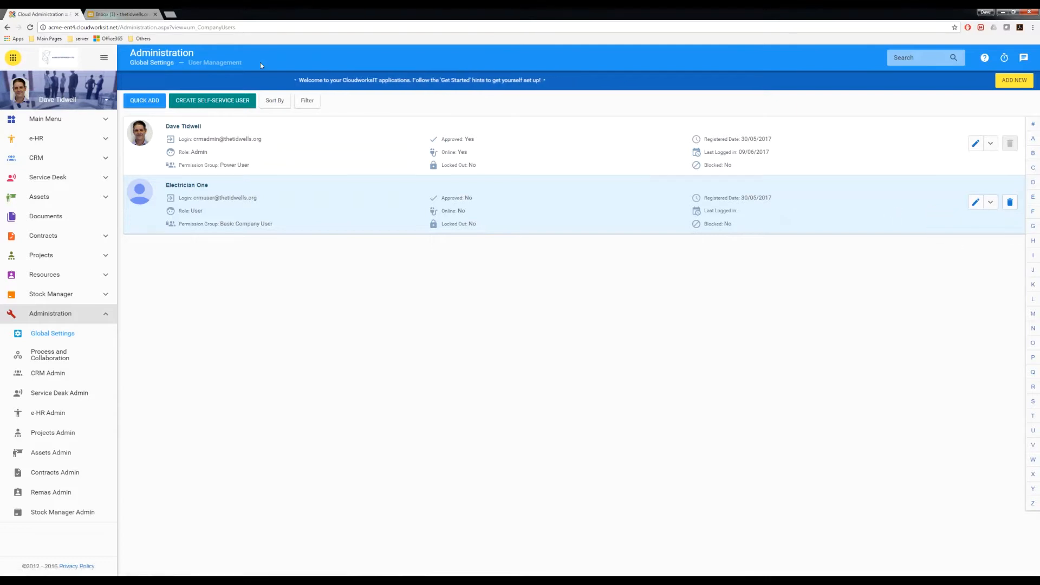
pyautogui.click(116, 16)
pyautogui.click(161, 133)
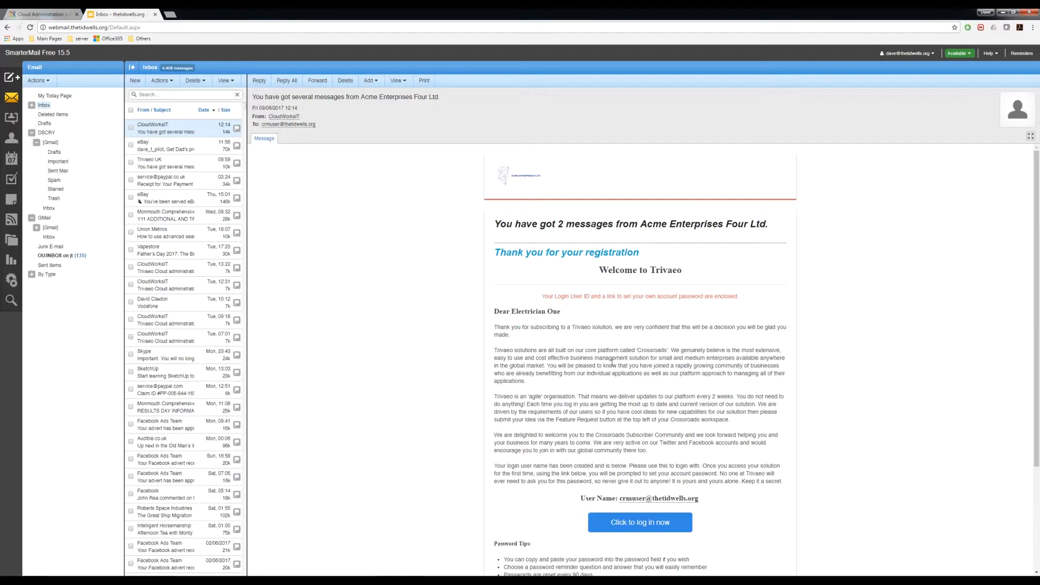
# - Copy the 'Click to log in now' link address from the registration email
pyautogui.scroll(-3, 612, 361)
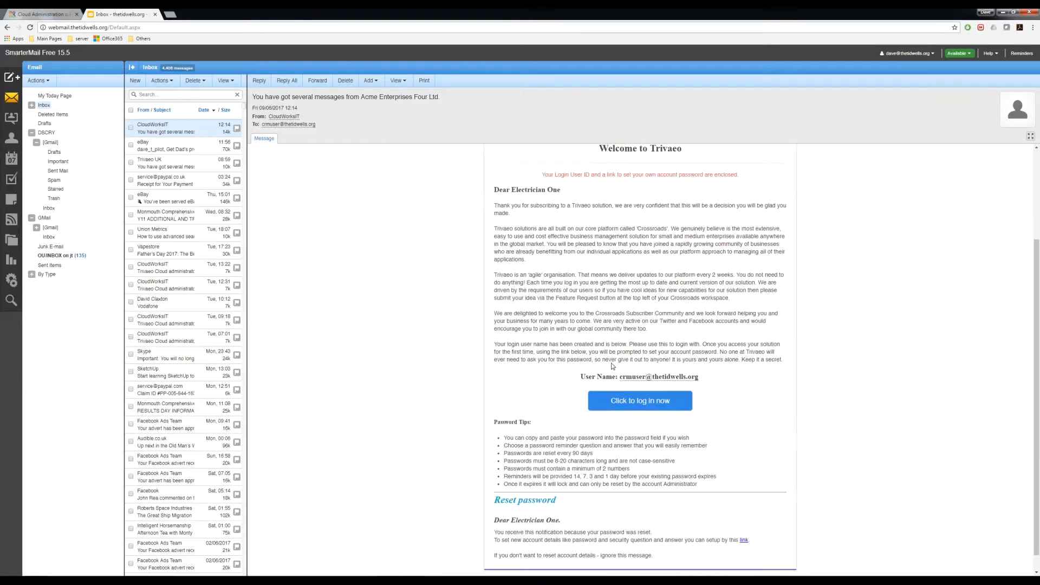
pyautogui.rightClick(634, 401)
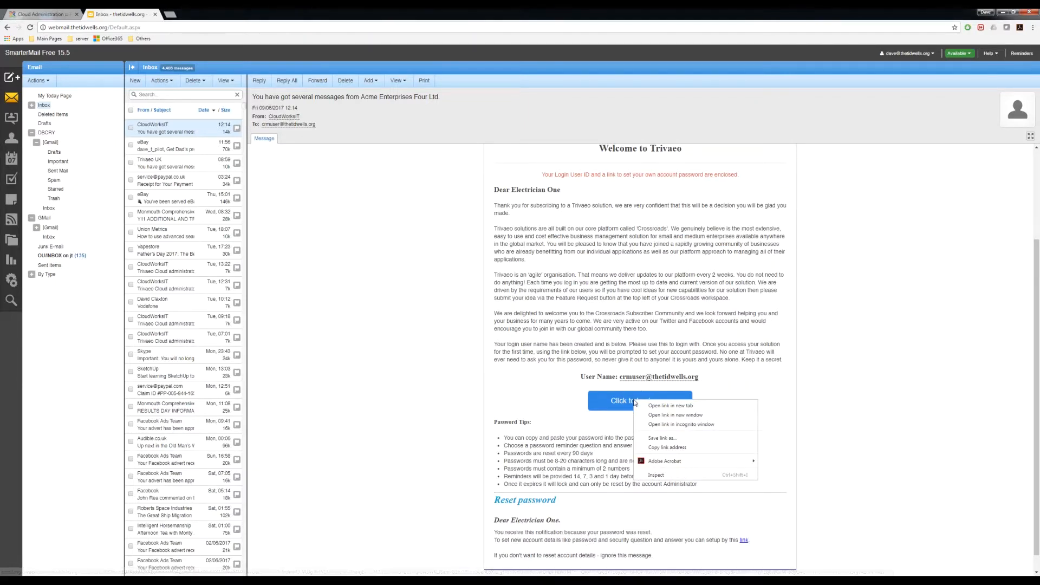
pyautogui.click(664, 449)
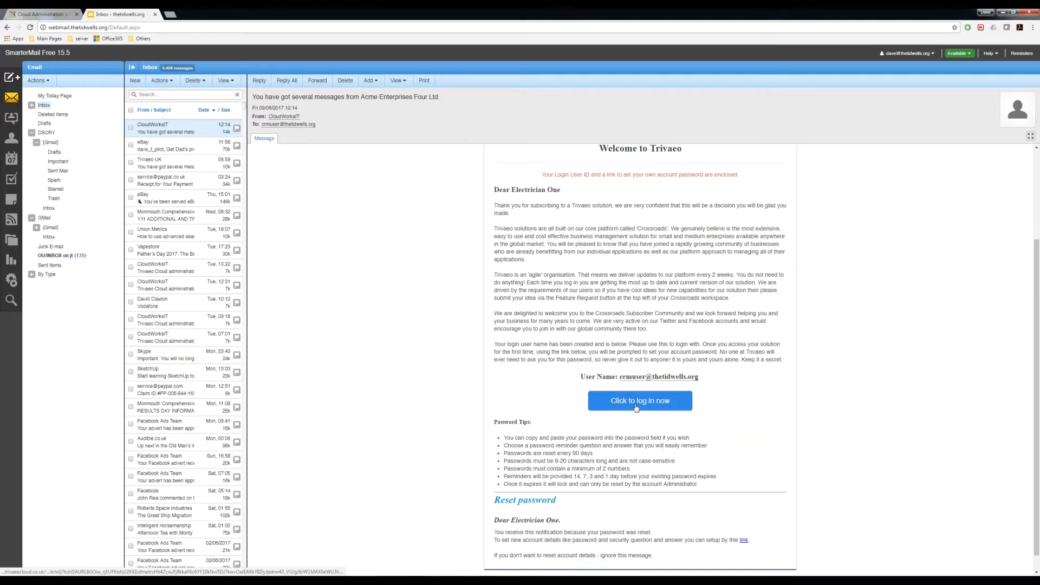
# - Bring the second browser window on the Google home page over the email
pyautogui.click(48, 15)
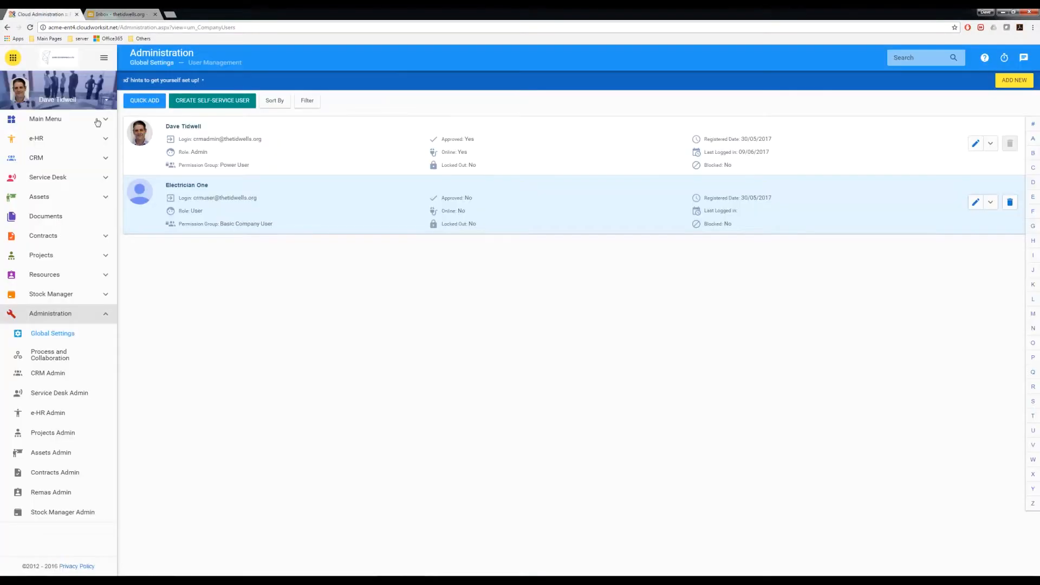
pyautogui.click(118, 15)
pyautogui.scroll(1, 622, 318)
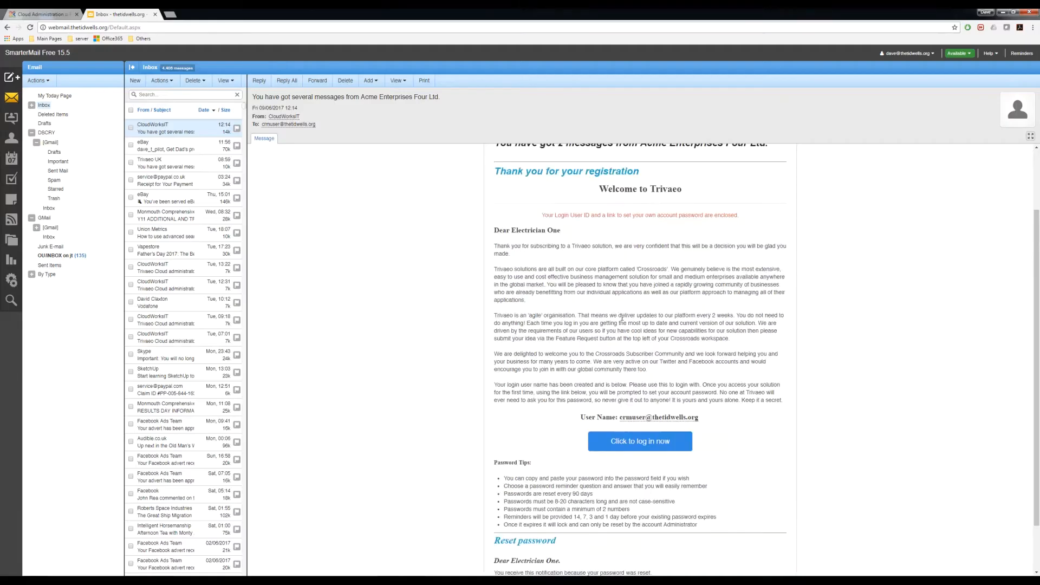
pyautogui.moveTo(0, 130); pyautogui.dragTo(724, 178)
# - Paste and load the log-in link in the second window and enlarge the activation form
pyautogui.click(570, 192)
pyautogui.rightClick(570, 192)
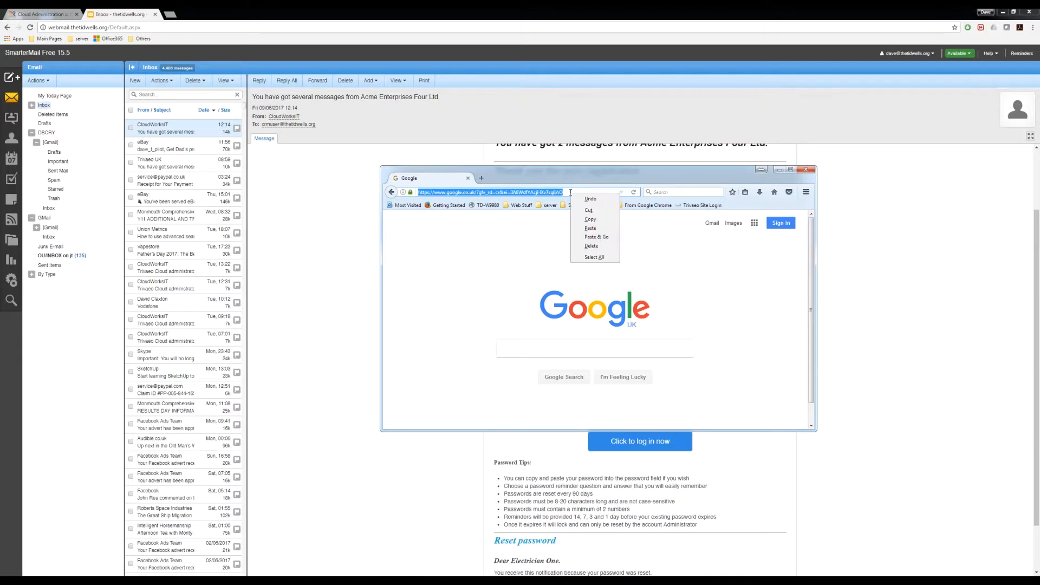
pyautogui.click(594, 241)
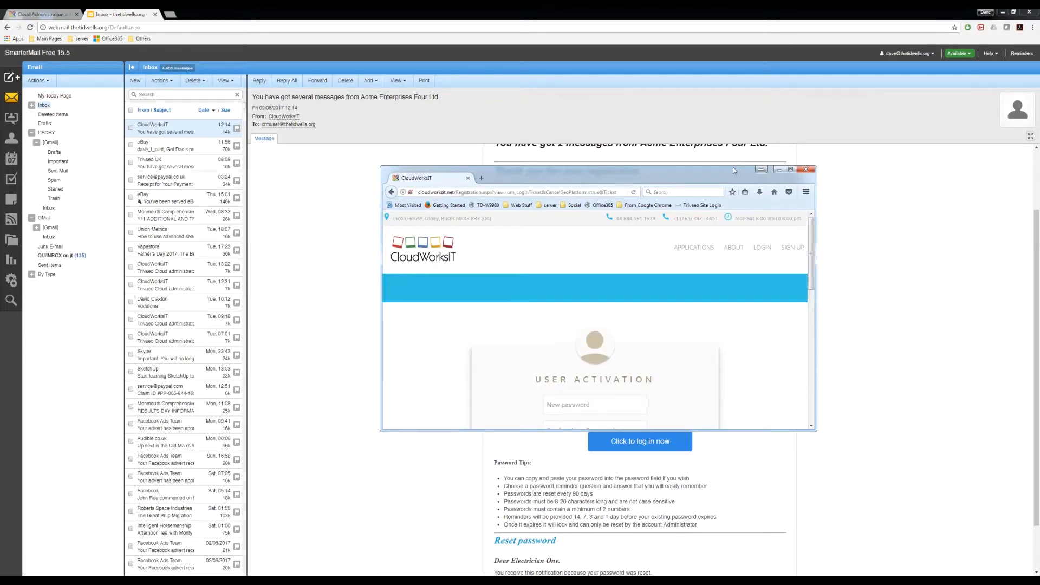
pyautogui.click(46, 14)
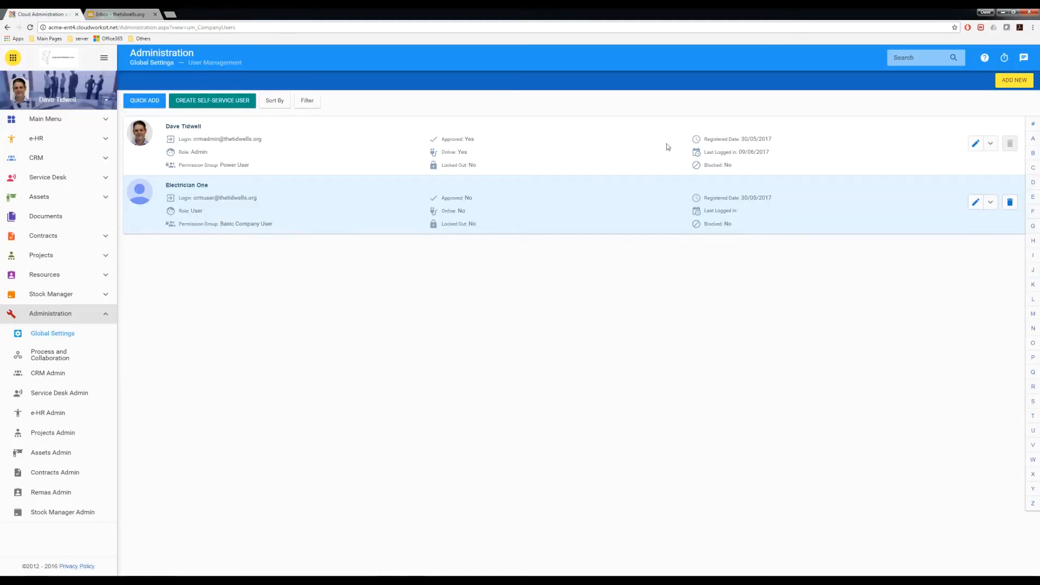
pyautogui.click(314, 579)
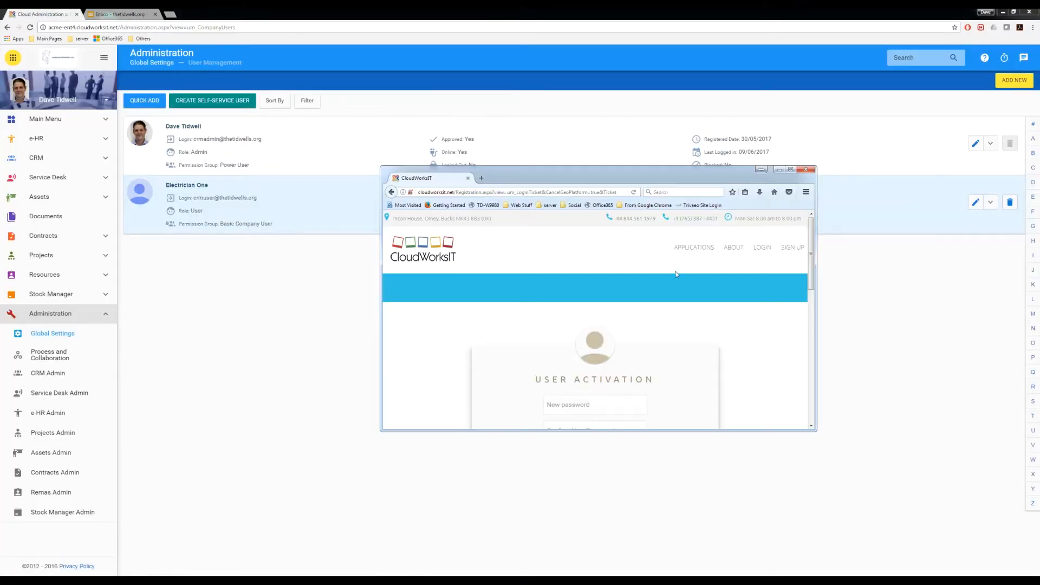
pyautogui.moveTo(707, 166); pyautogui.dragTo(707, 45)
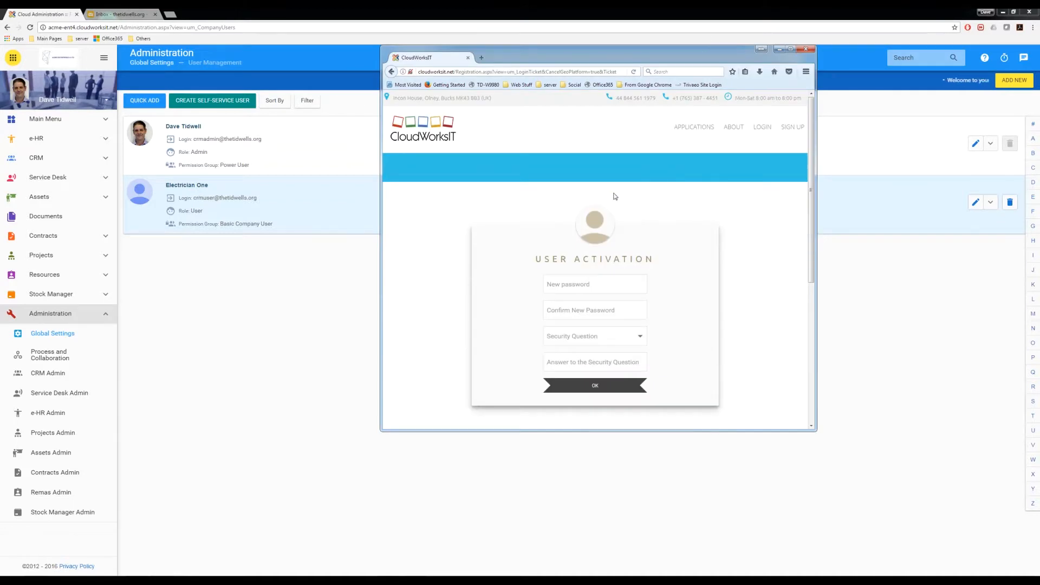
# - Set and confirm the new password, choose the first-job-town security question, answer it, and activate
pyautogui.click(572, 281)
pyautogui.click(591, 282)
pyautogui.hotkey('ctrl', 'v')
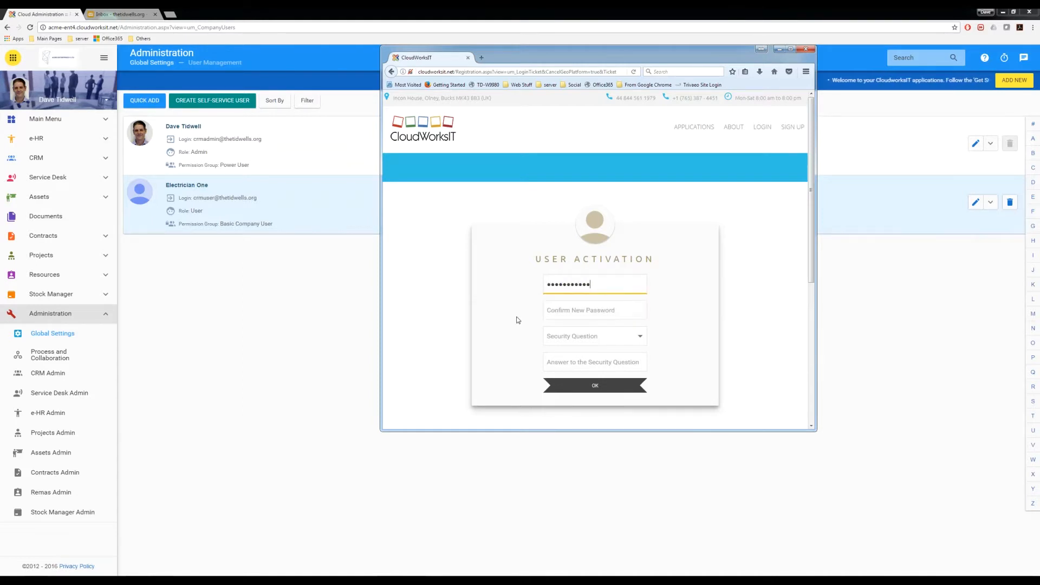
pyautogui.click(550, 309)
pyautogui.hotkey('ctrl', 'v')
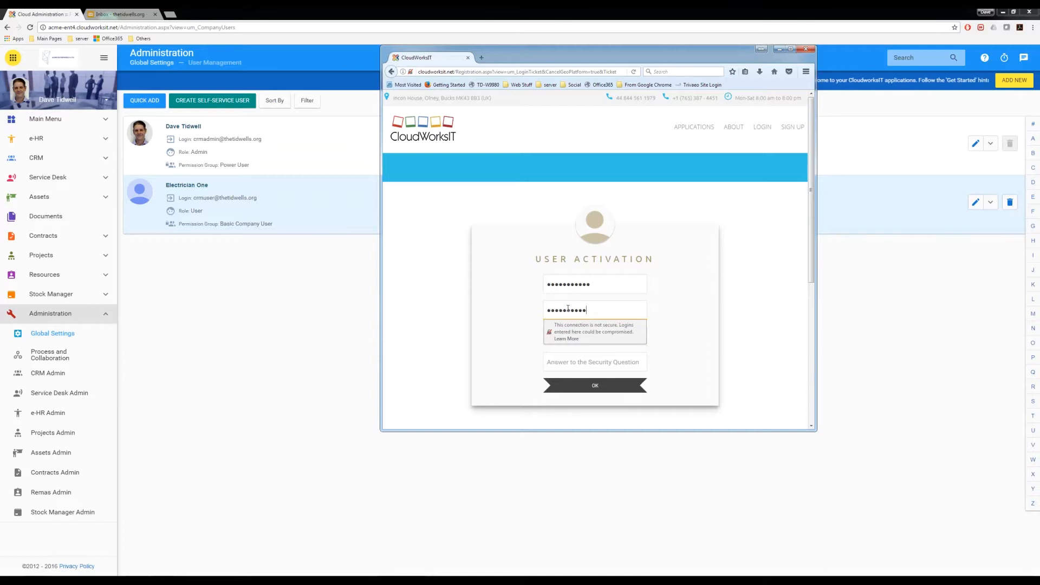
pyautogui.click(507, 318)
pyautogui.click(587, 334)
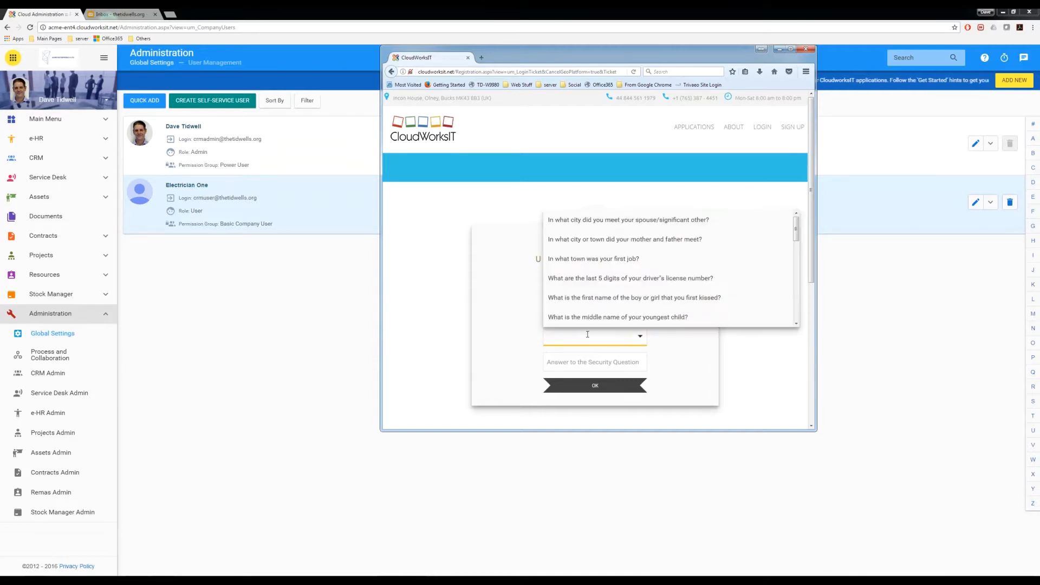
pyautogui.click(604, 259)
pyautogui.click(578, 365)
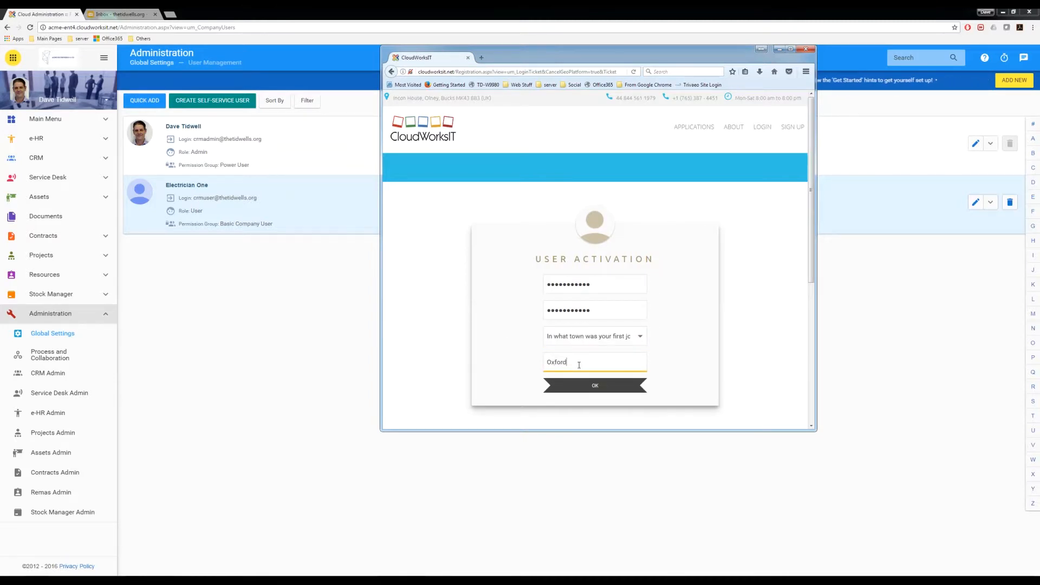
pyautogui.click(585, 385)
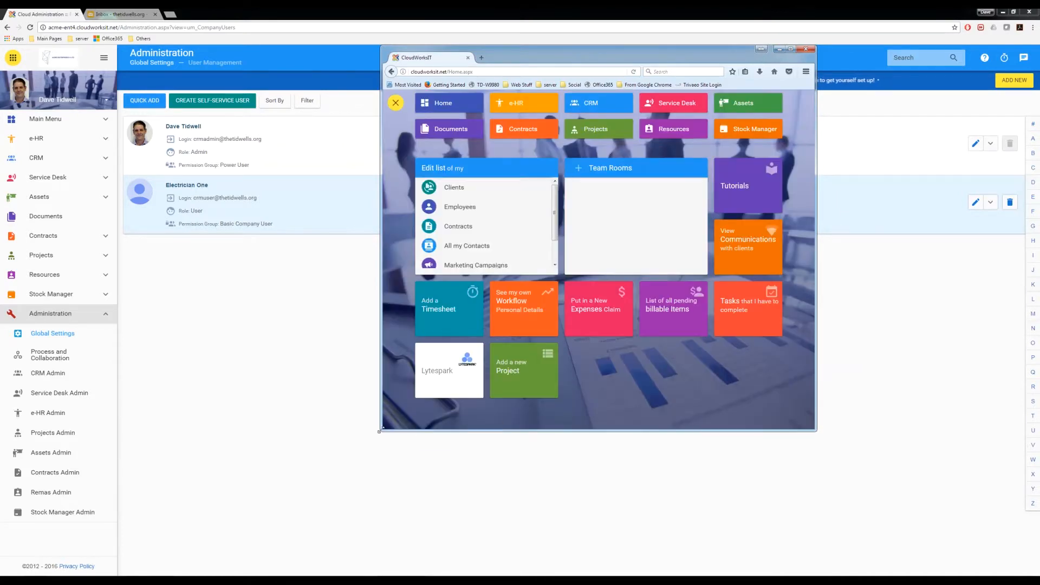
# - Resize Electrician One's dashboard window and move it to the right beside the admin window
pyautogui.moveTo(381, 431); pyautogui.dragTo(192, 497)
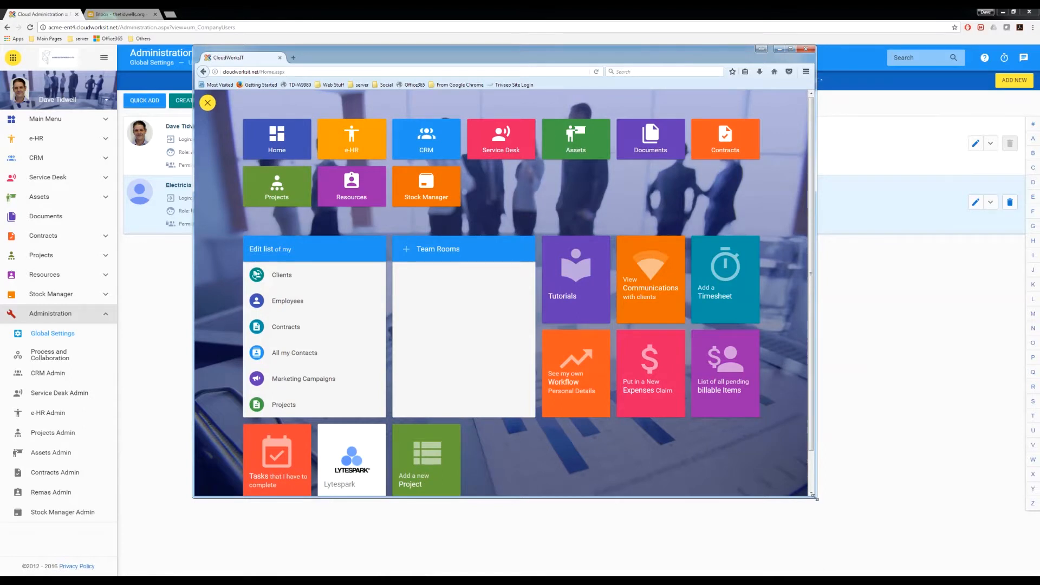
pyautogui.moveTo(816, 498); pyautogui.dragTo(834, 535)
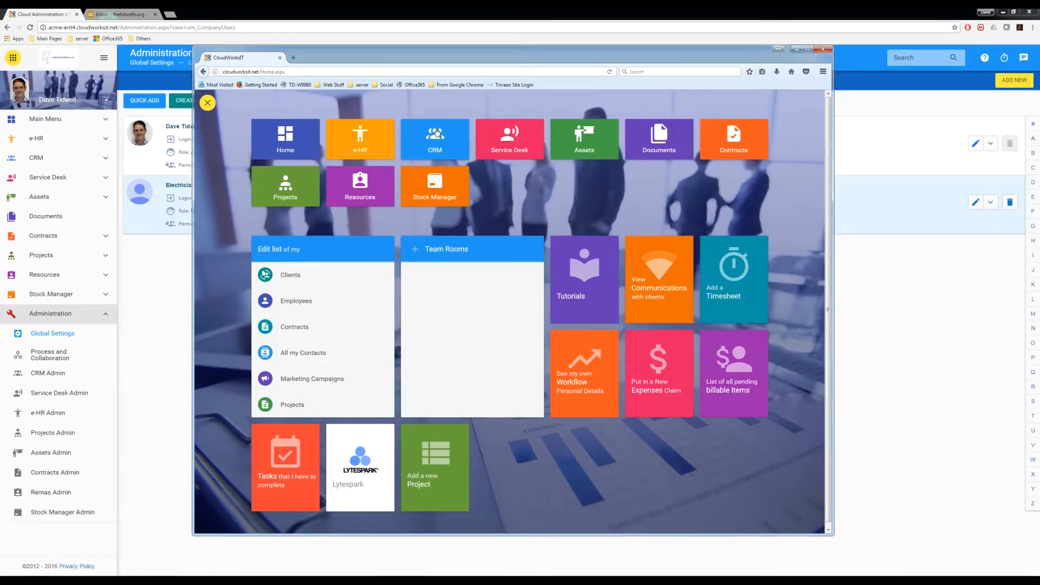
pyautogui.moveTo(474, 53); pyautogui.dragTo(1038, 110)
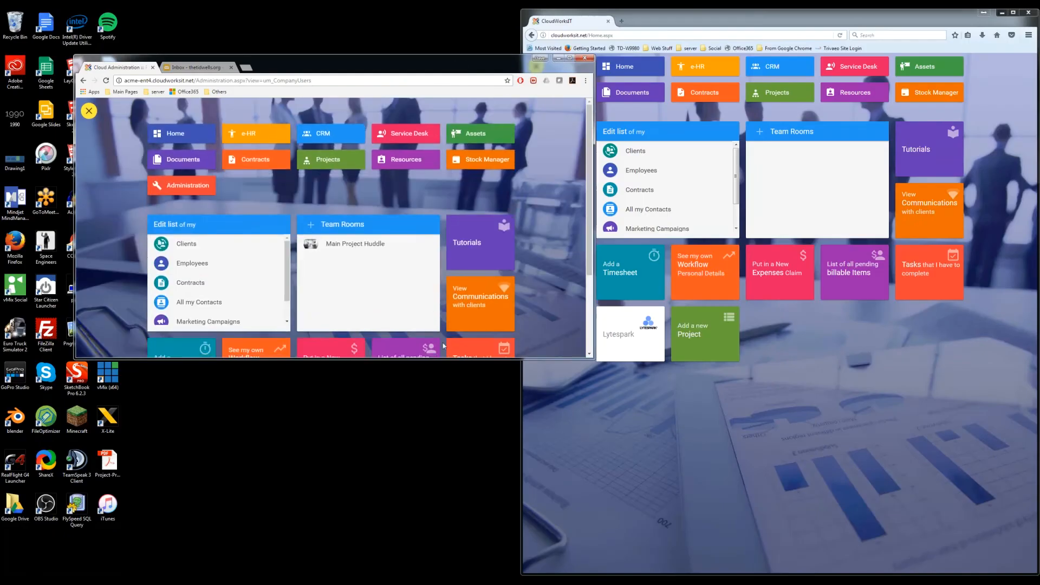
pyautogui.scroll(-1, 443, 345)
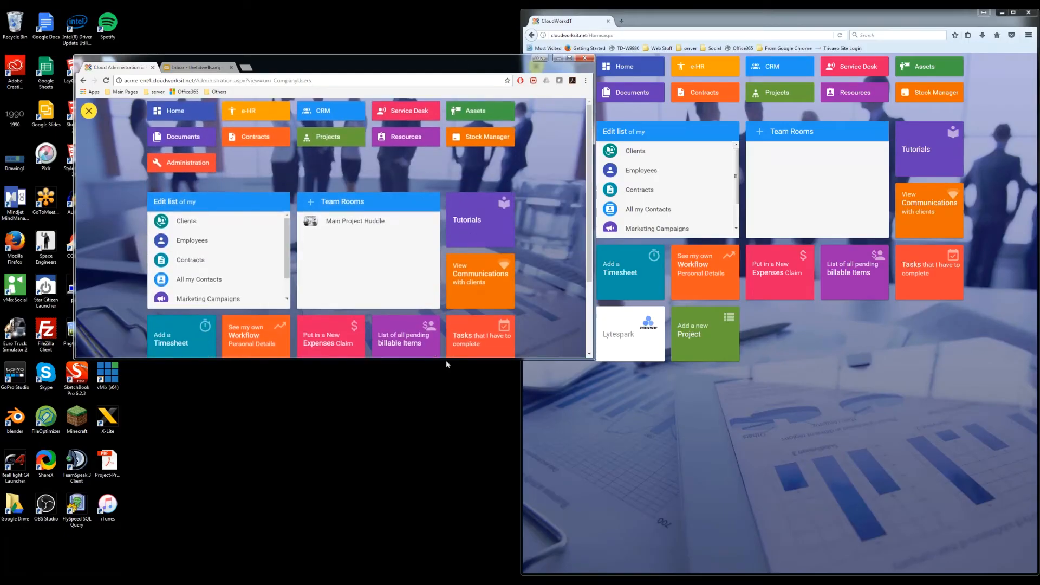
# - Resize the admin Chrome window and move it higher
pyautogui.moveTo(446, 359); pyautogui.dragTo(396, 525)
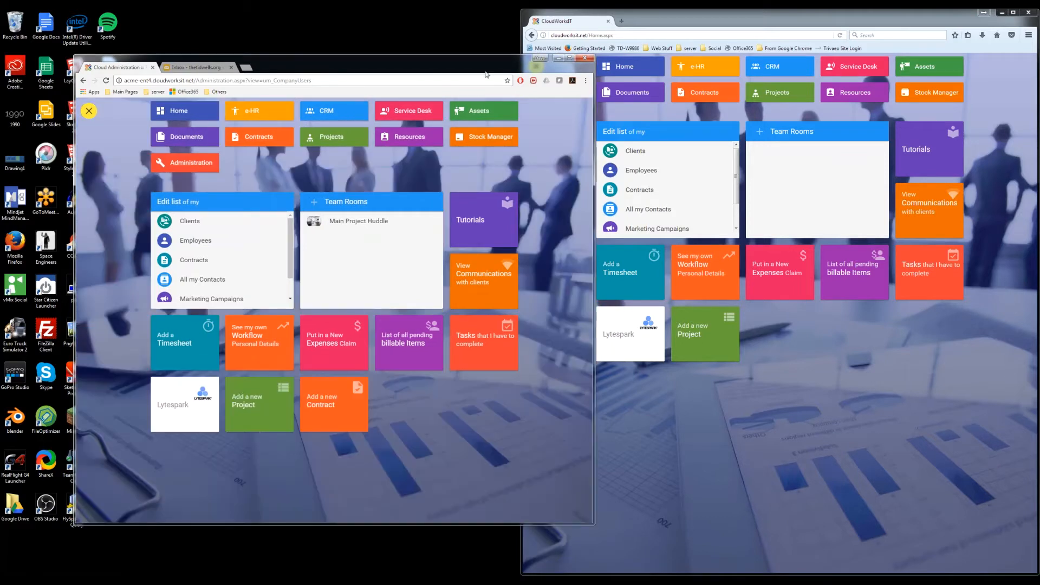
pyautogui.moveTo(480, 57); pyautogui.dragTo(413, 45)
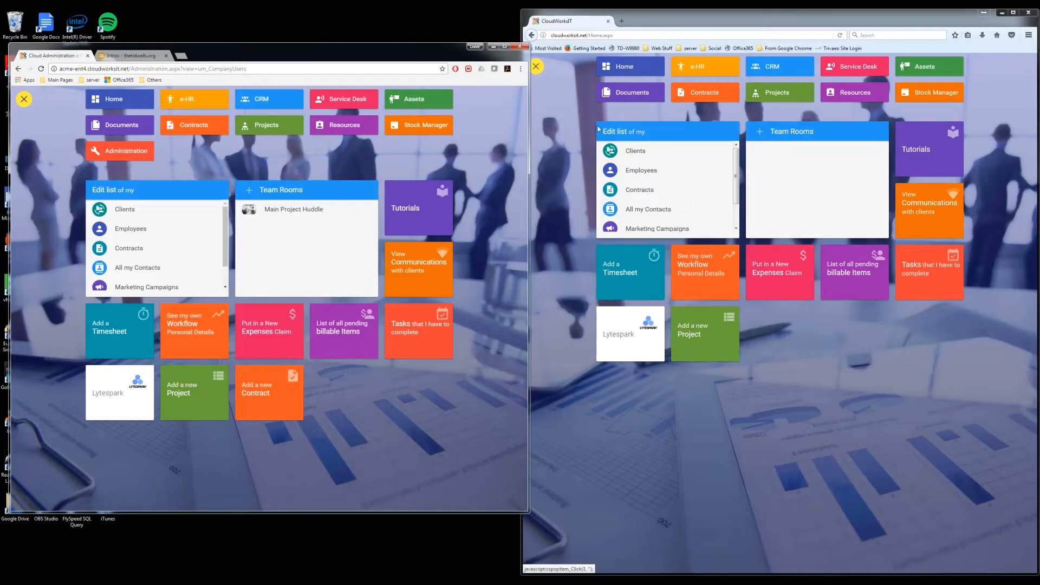
# - Maximize Electrician One's Firefox window so the dashboard tiles fill the screen
pyautogui.click(1013, 15)
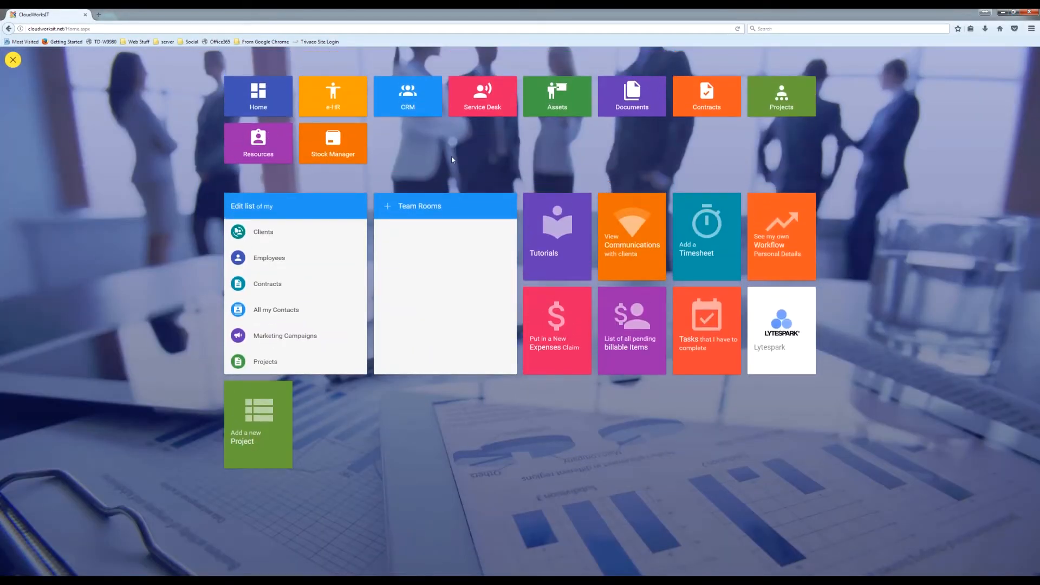
# - From Home, go to e-HR > Employees List and edit Electrician One's employee record
pyautogui.click(259, 101)
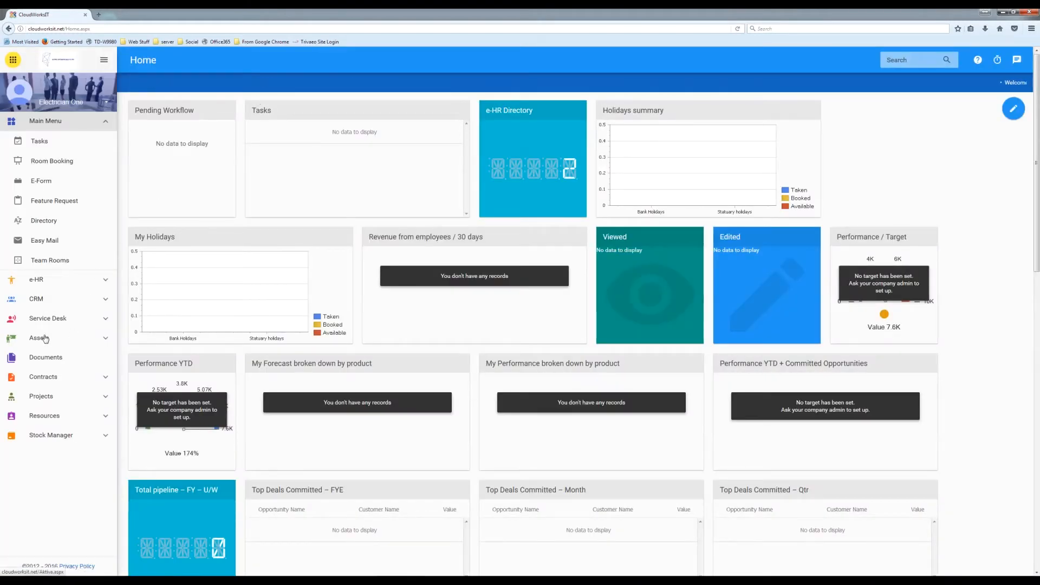
pyautogui.click(36, 280)
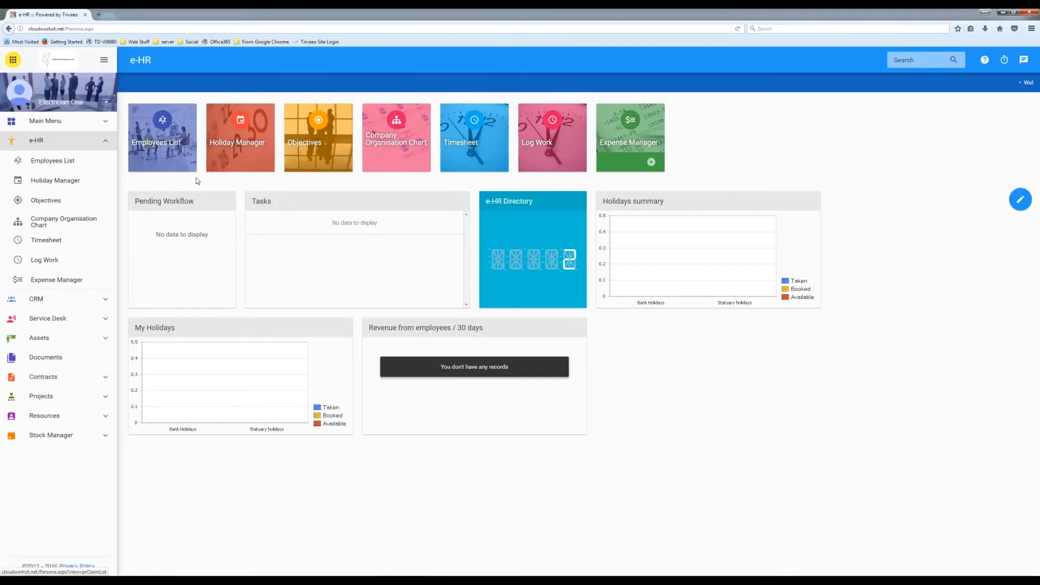
pyautogui.click(172, 141)
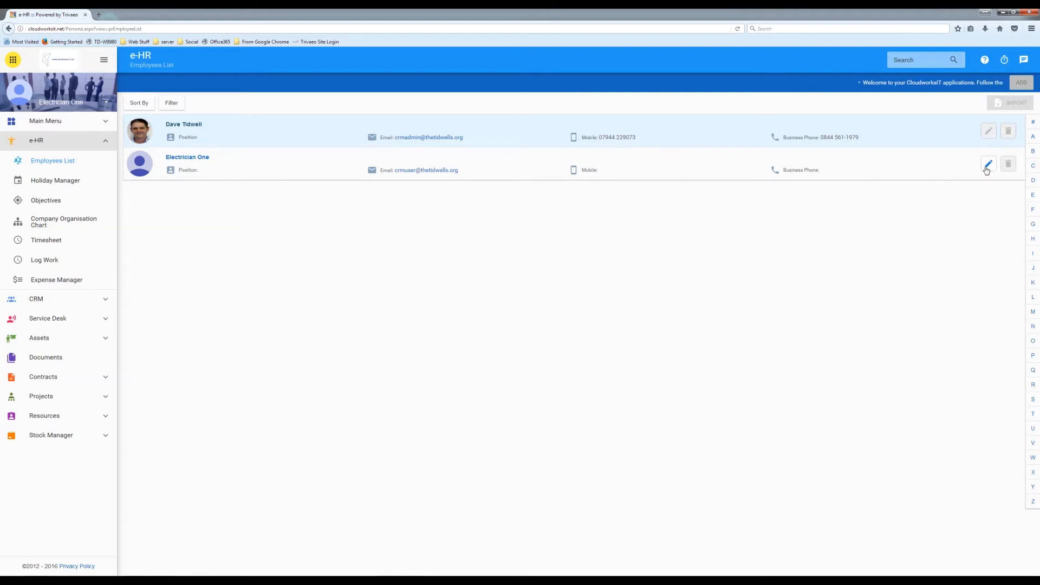
pyautogui.click(988, 164)
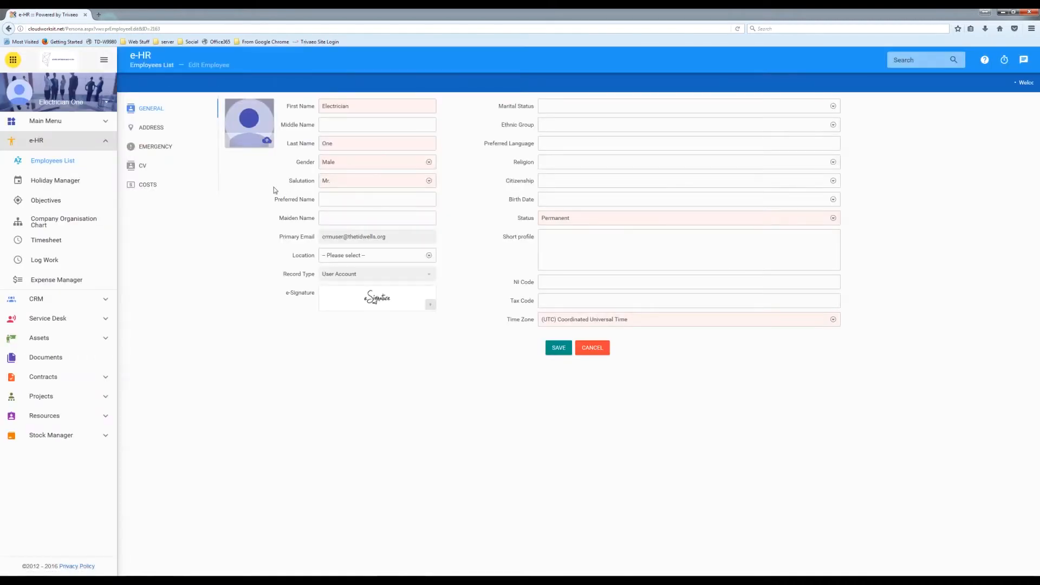
pyautogui.click(266, 141)
pyautogui.click(267, 142)
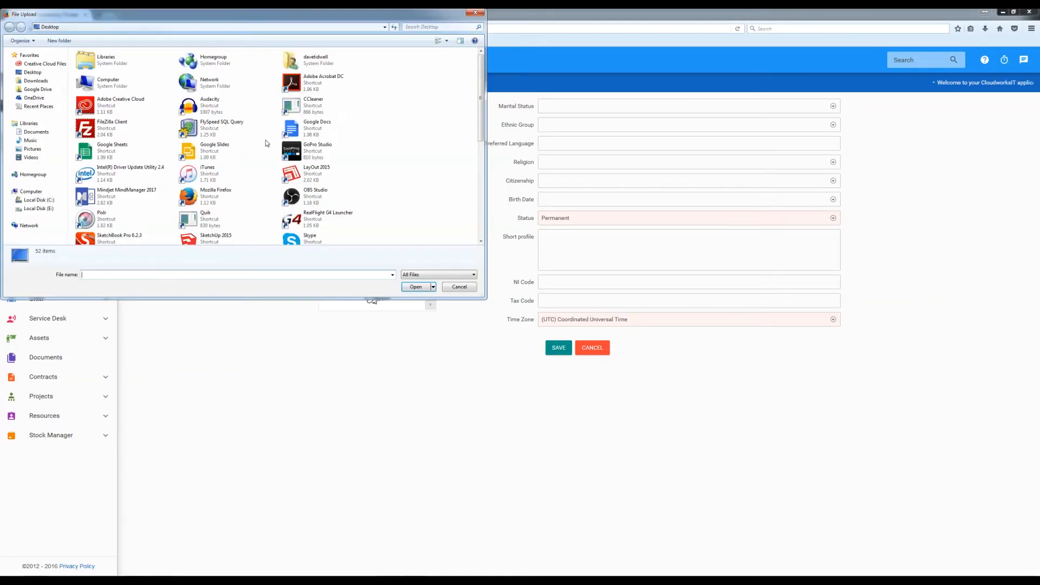
pyautogui.click(60, 149)
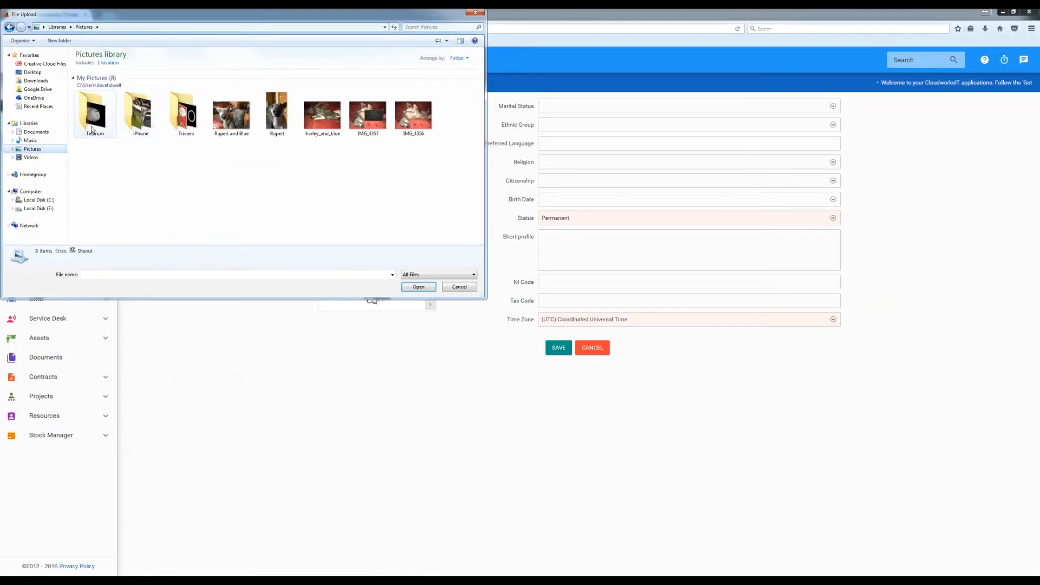
pyautogui.click(182, 119)
pyautogui.doubleClick(182, 120)
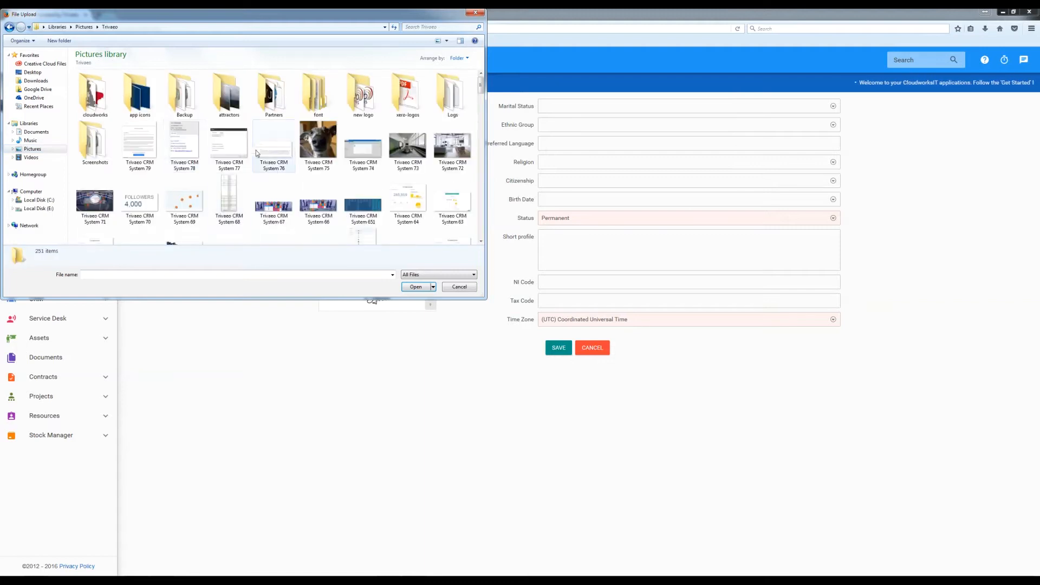
pyautogui.click(319, 141)
pyautogui.click(416, 287)
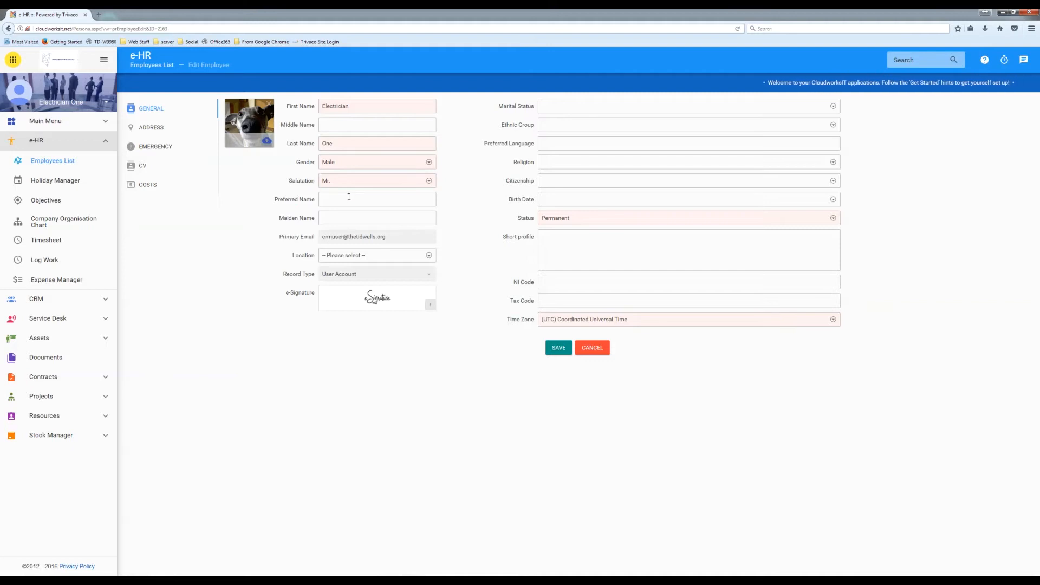
# - Choose Monmouth from the Location dropdown on the Edit Employee form
pyautogui.click(348, 254)
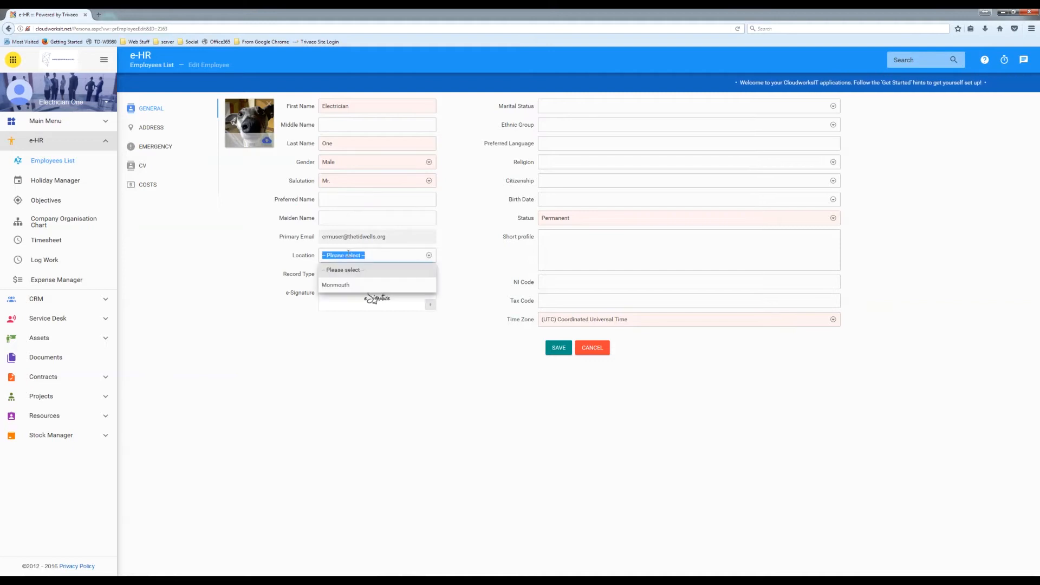
pyautogui.click(333, 285)
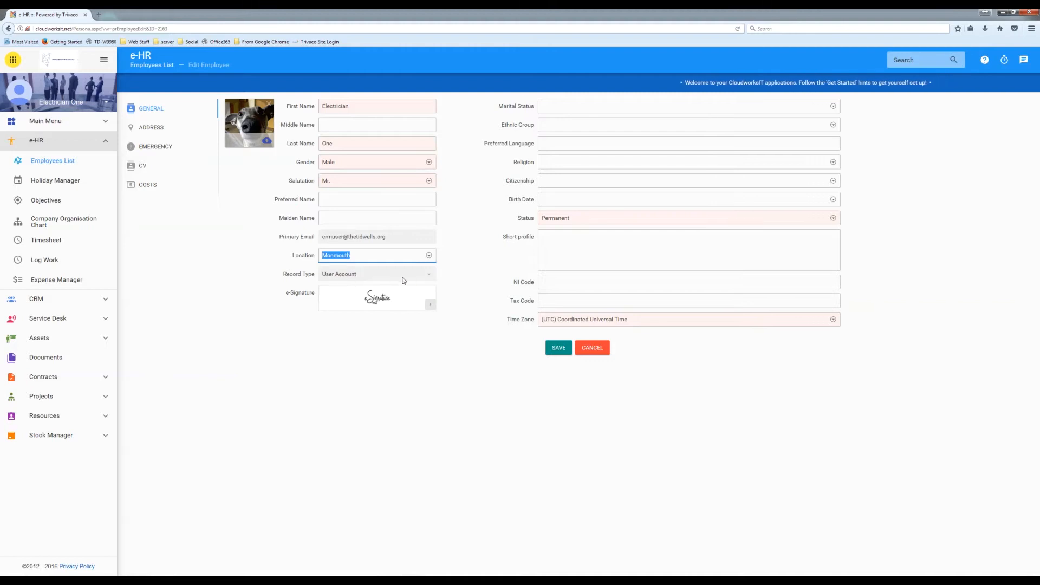
pyautogui.click(375, 302)
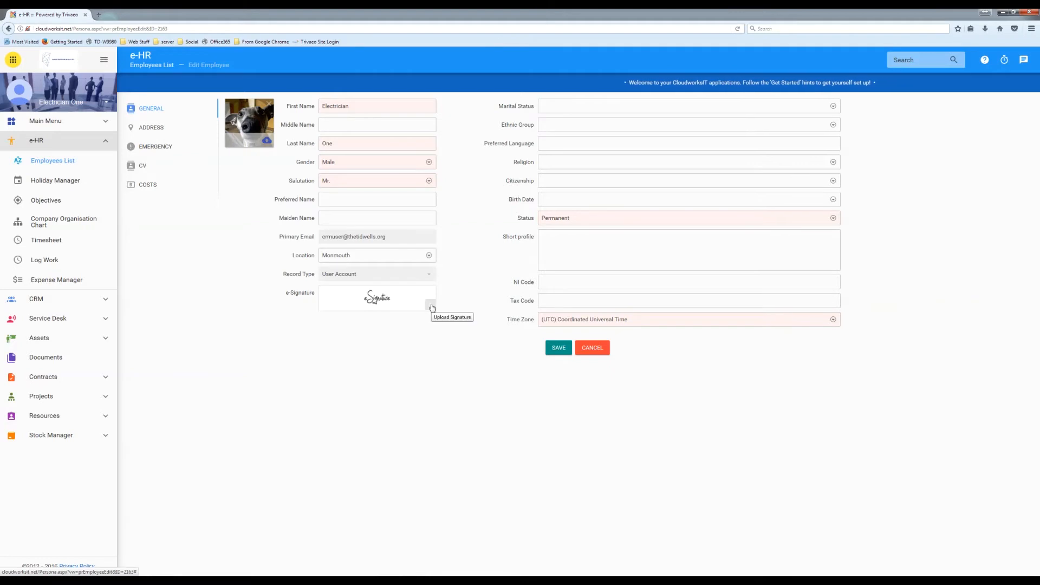
# - Generate an 'Electrician One' e-signature, pick the fourth handwriting style, and save it
pyautogui.click(431, 305)
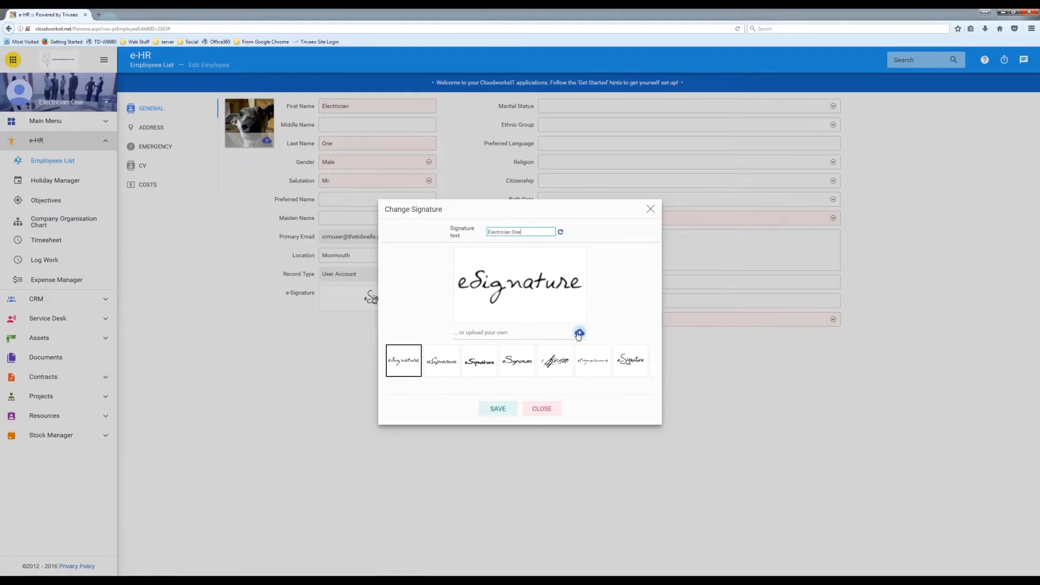
pyautogui.click(562, 232)
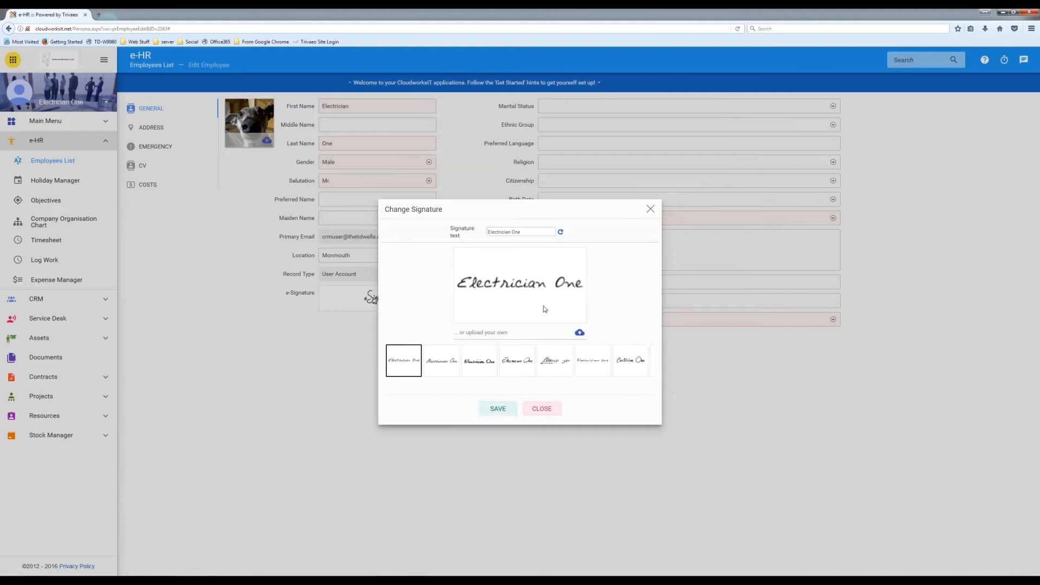
pyautogui.click(552, 362)
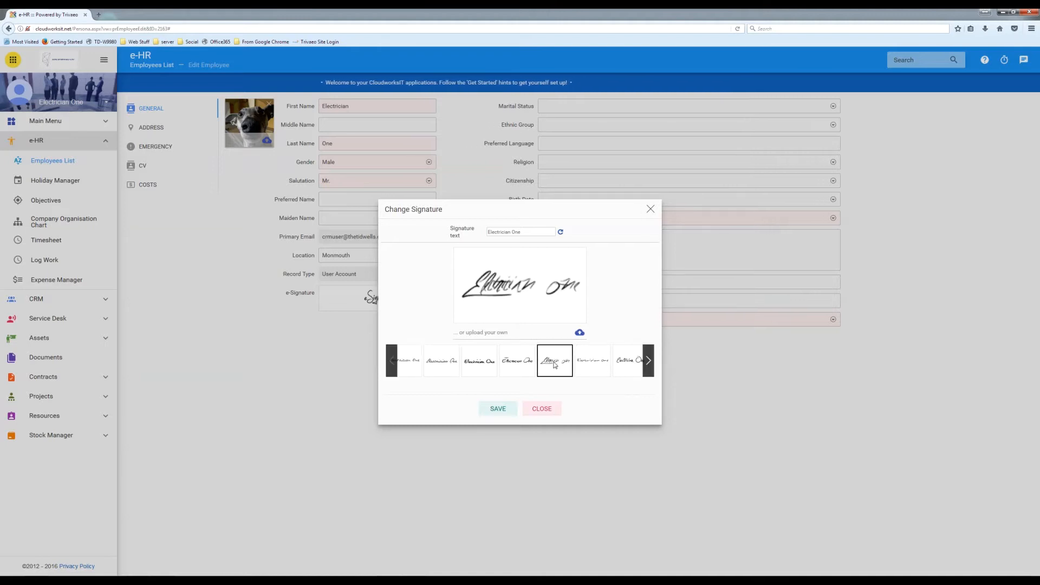
pyautogui.click(518, 363)
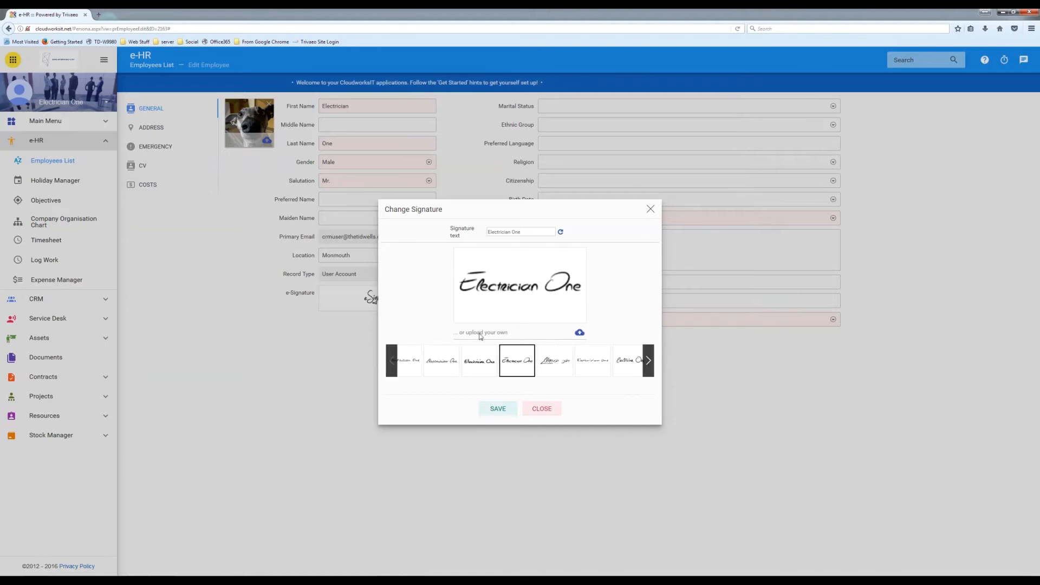
pyautogui.click(496, 409)
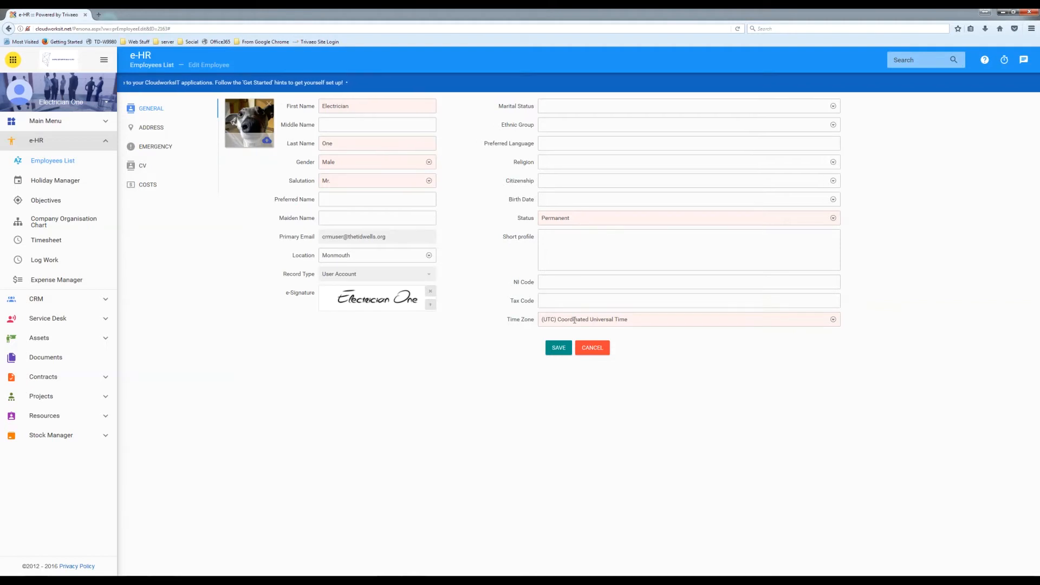
# - Set Time Zone to (UTC+00:00) Dublin, Edinburgh, Lisbon, London and save the employee record
pyautogui.click(809, 321)
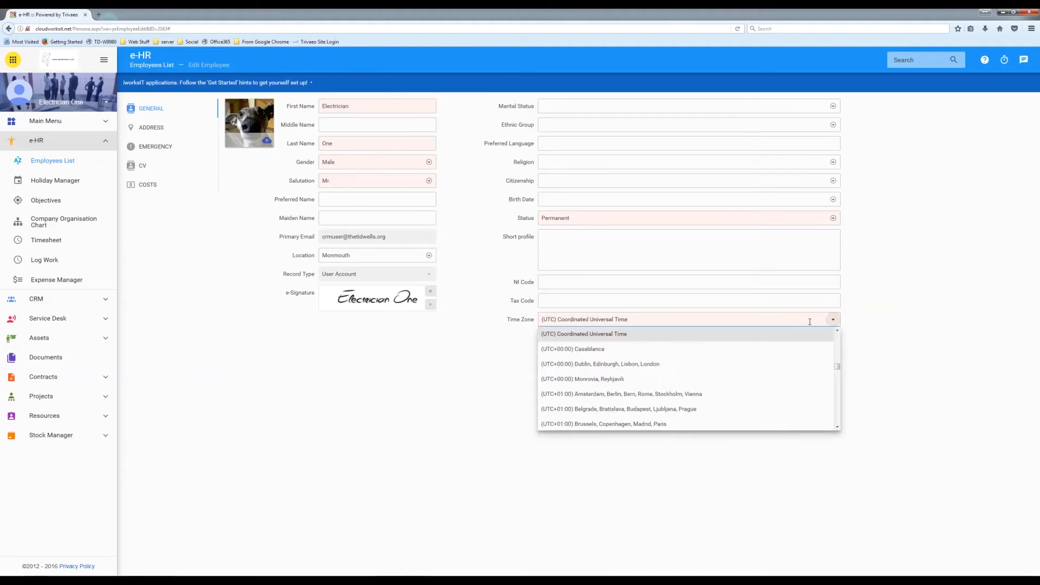
pyautogui.click(639, 369)
pyautogui.click(559, 351)
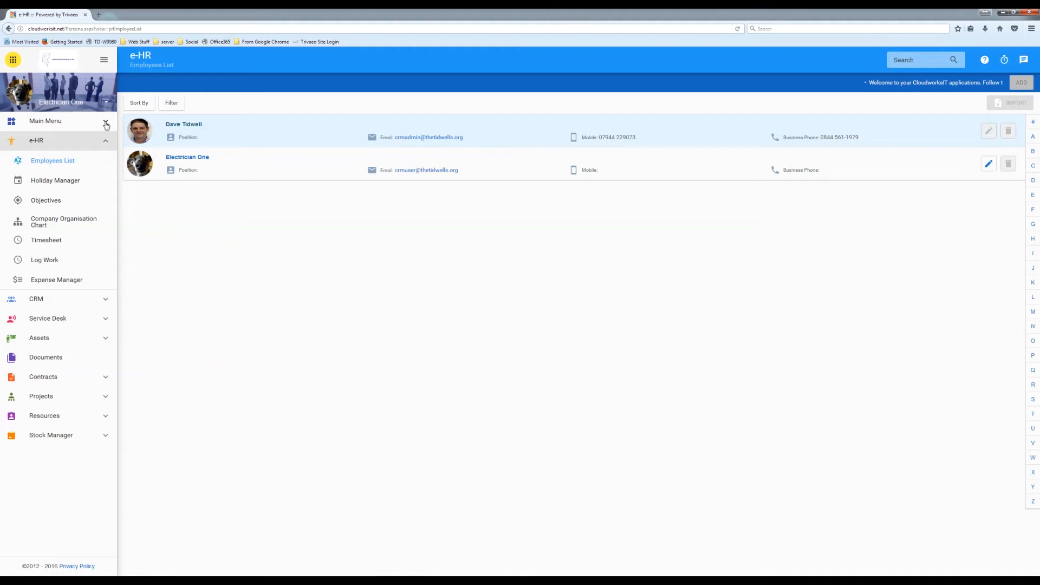
# - Browse My World's My Details, Company, Documents, Holidays, Expenses, Timesheets and Objectives, ending on Sync Manager
pyautogui.click(106, 107)
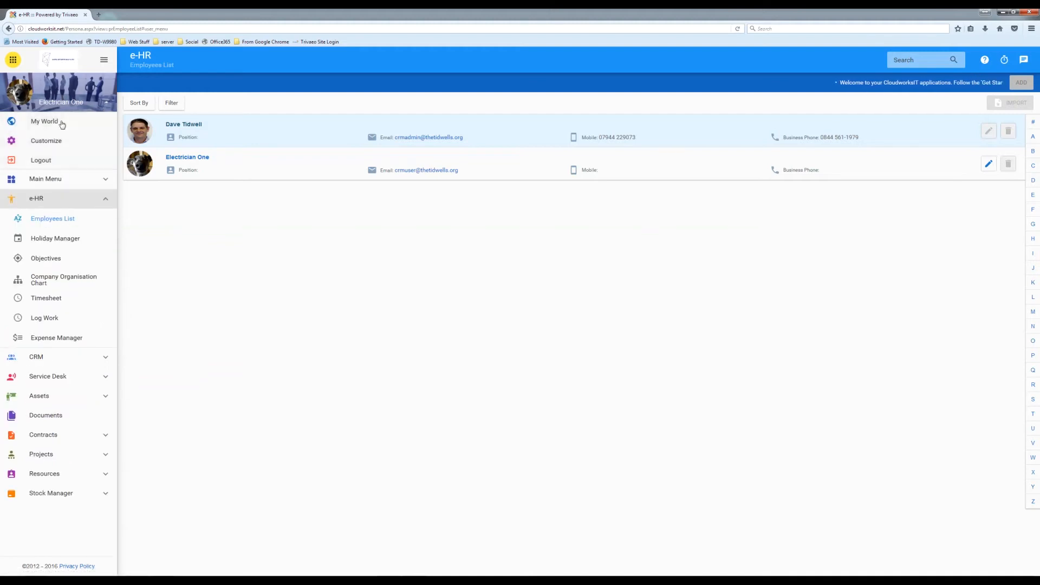
pyautogui.click(49, 122)
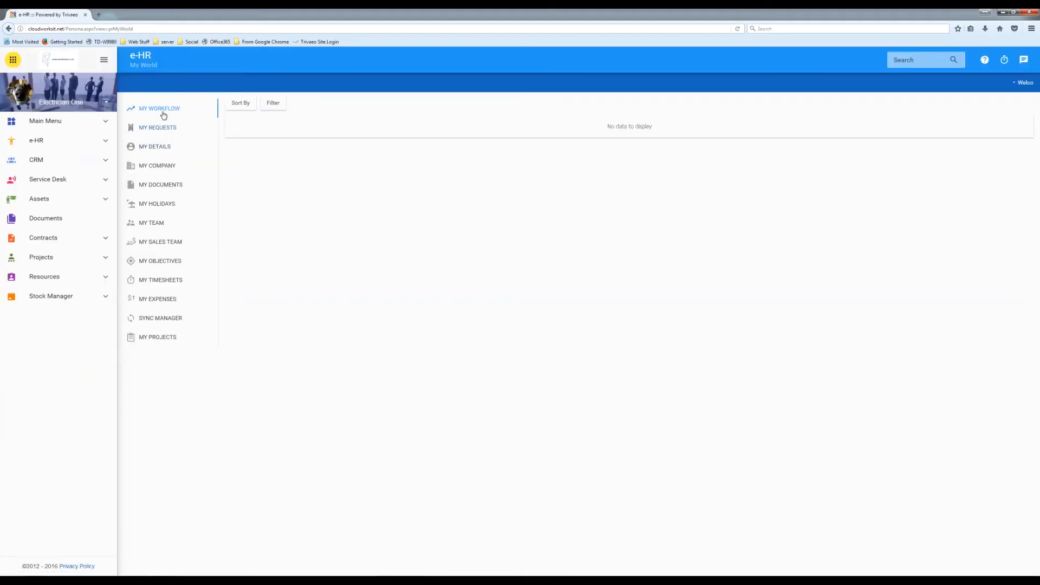
pyautogui.click(155, 148)
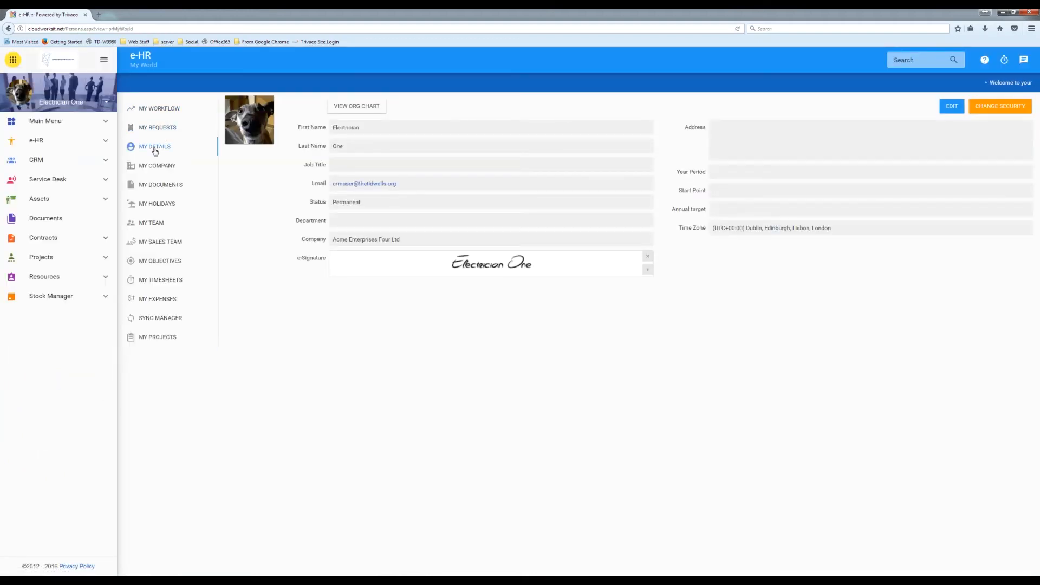
pyautogui.click(156, 167)
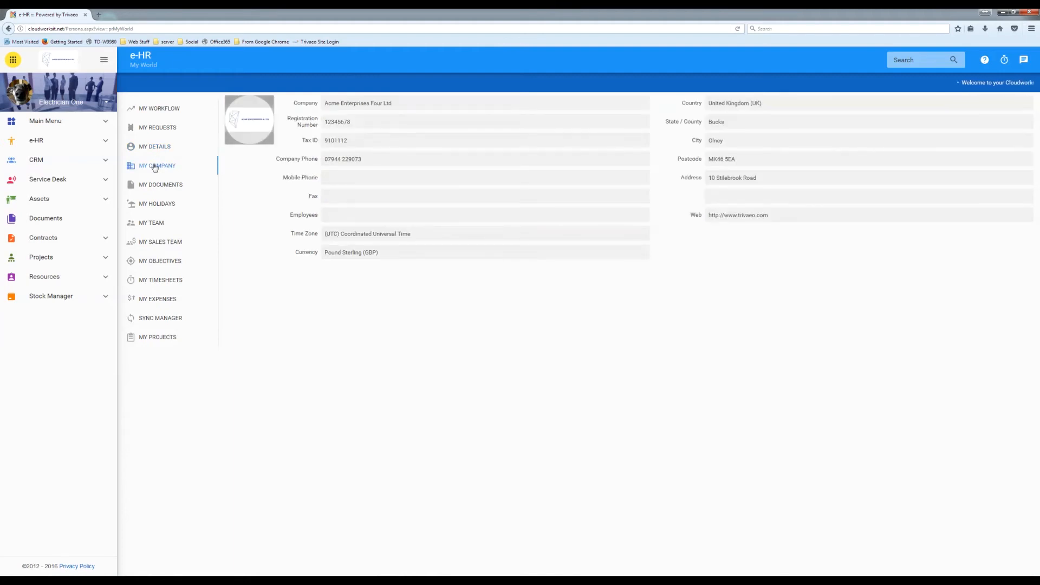
pyautogui.click(153, 186)
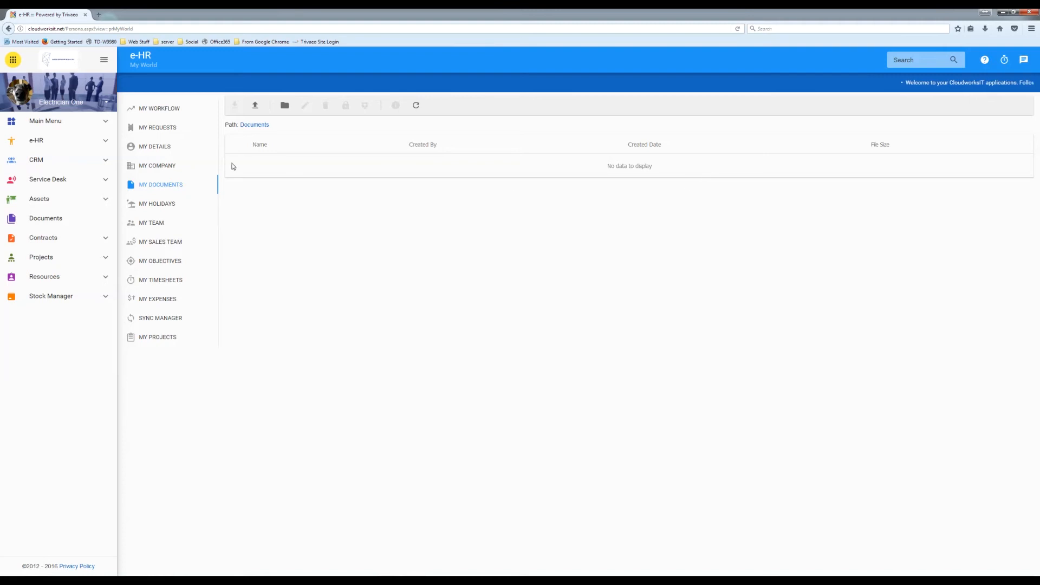
pyautogui.click(158, 203)
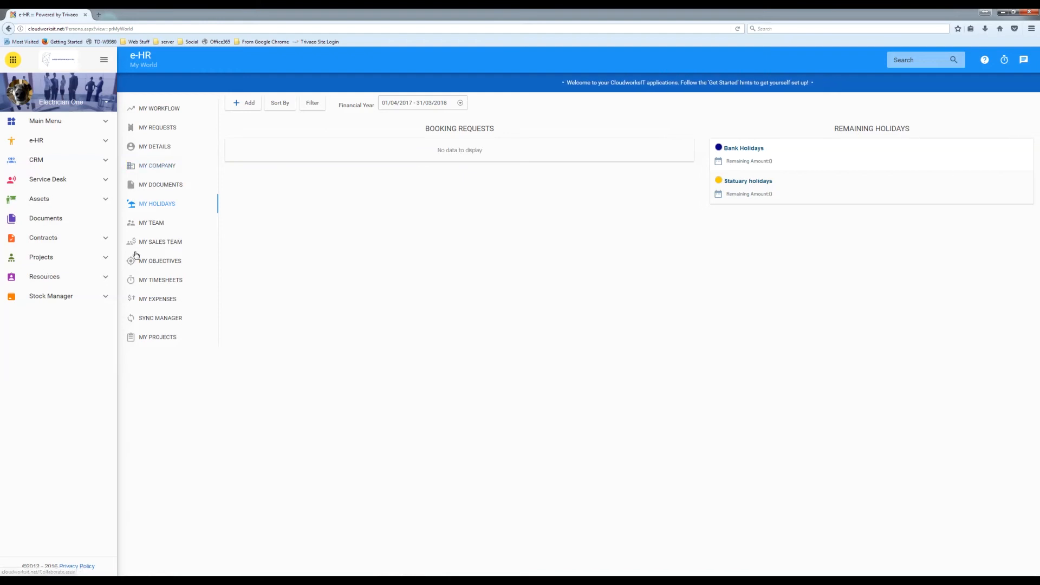
pyautogui.click(153, 300)
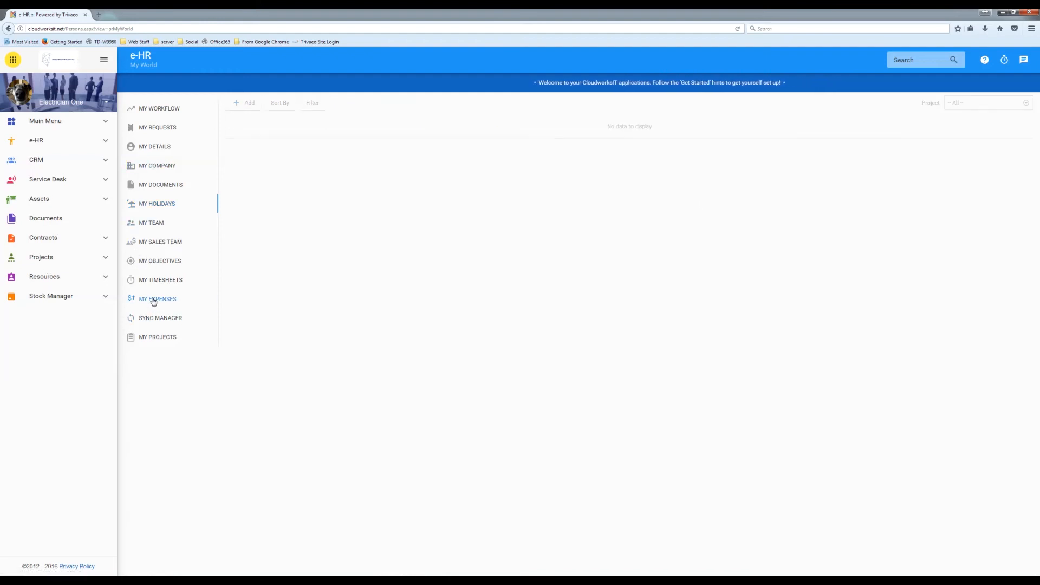
pyautogui.click(153, 280)
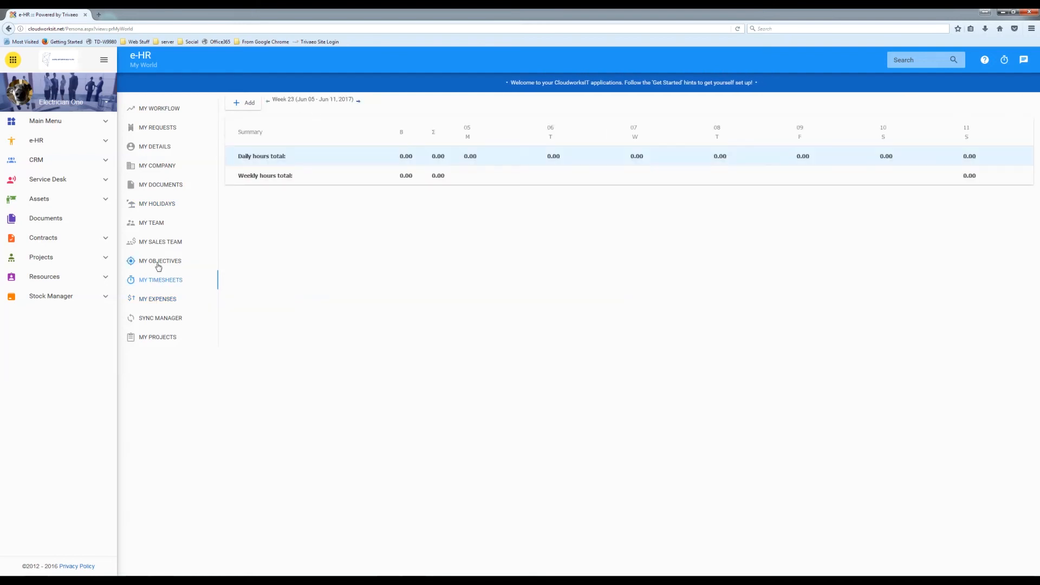
pyautogui.click(158, 263)
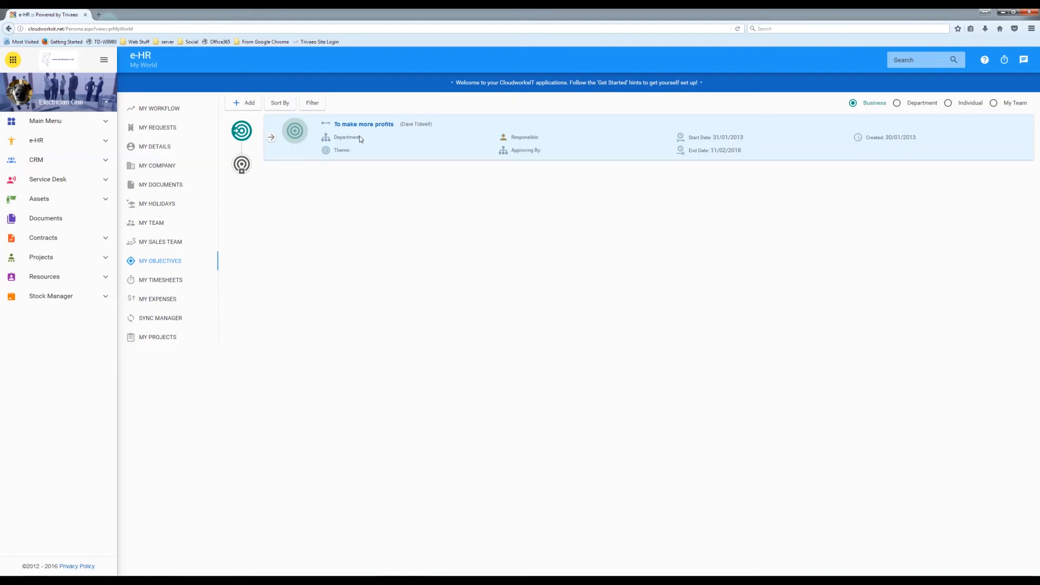
pyautogui.click(165, 320)
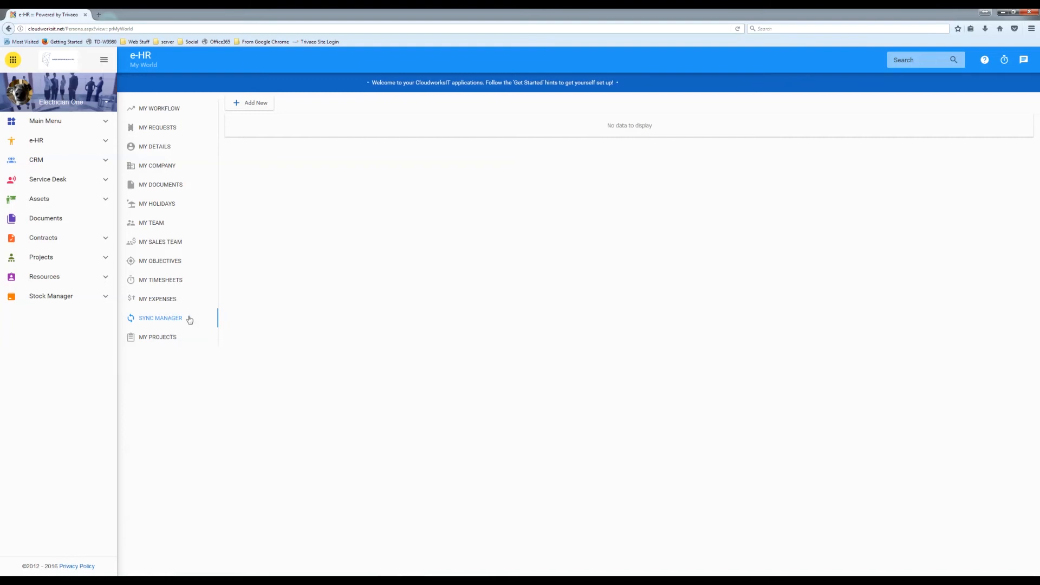
pyautogui.click(261, 108)
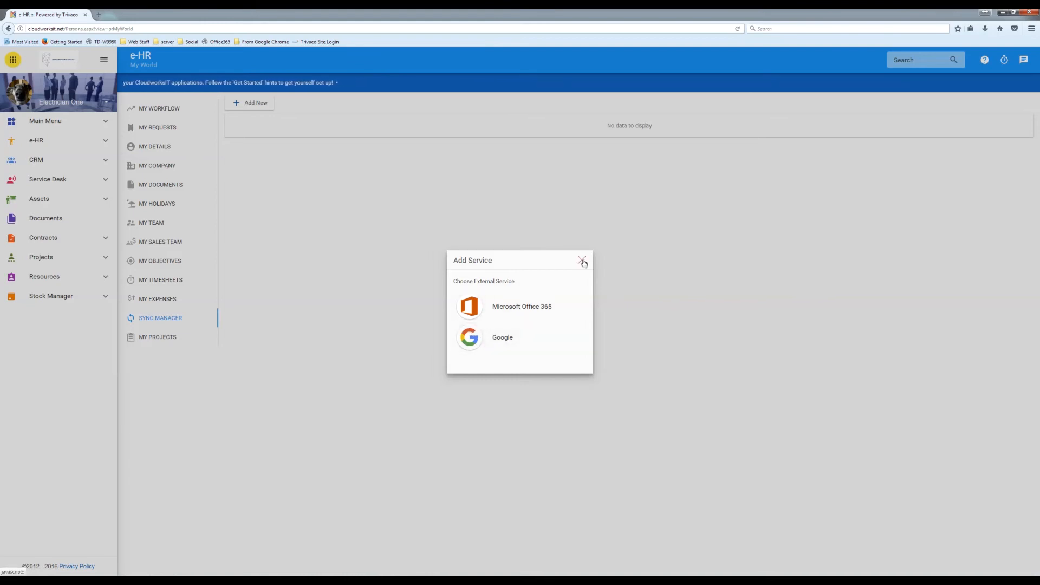
pyautogui.click(475, 343)
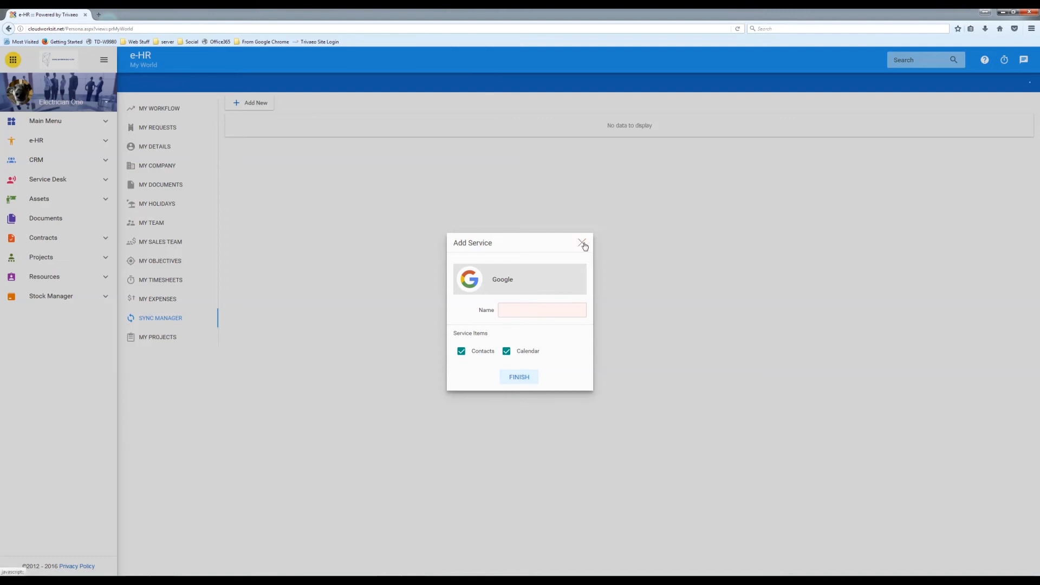
pyautogui.click(583, 244)
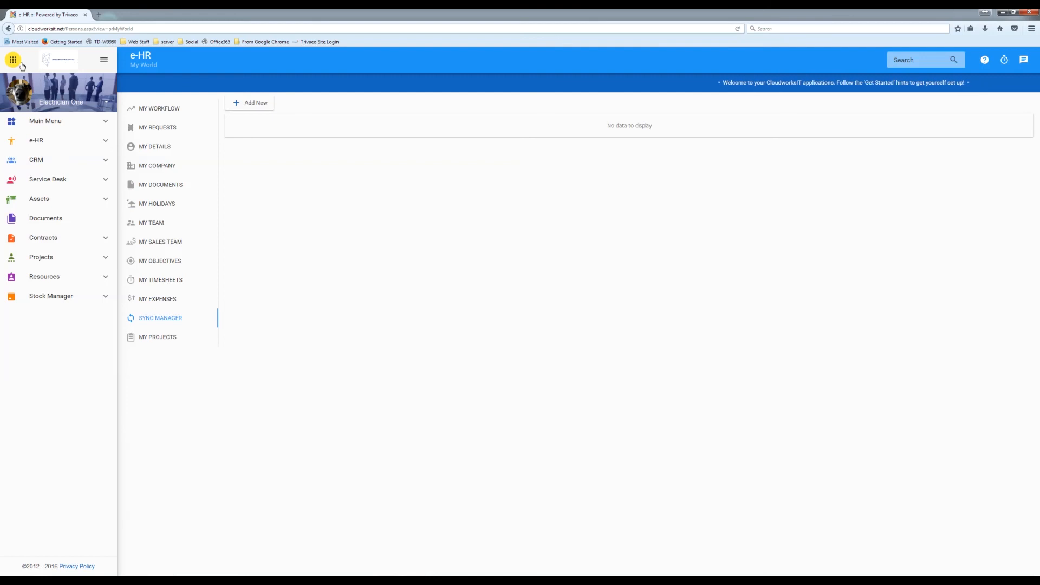
# - Open the app launcher overlay with the yellow grid button at the top left
pyautogui.click(67, 127)
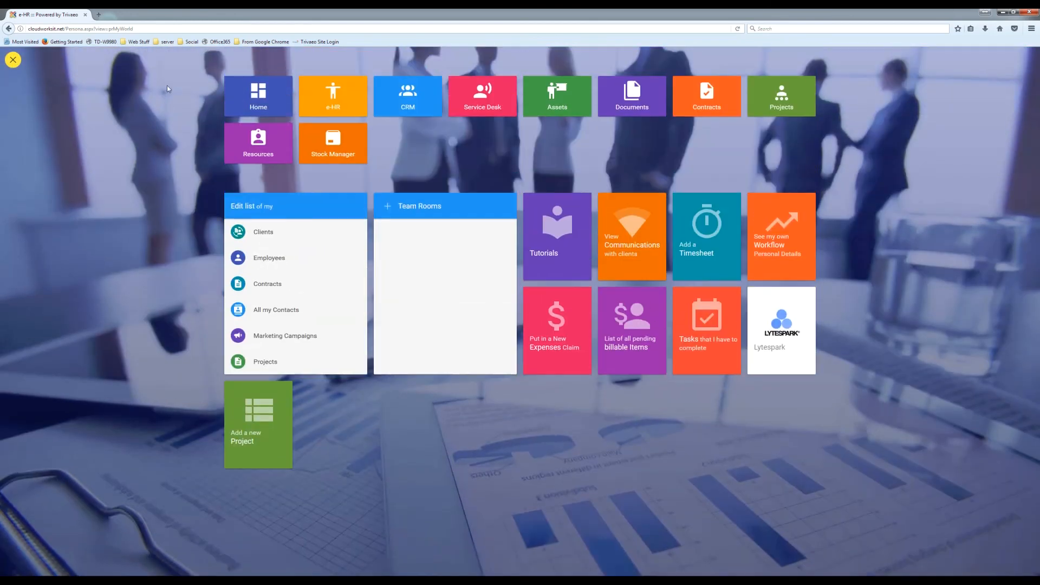